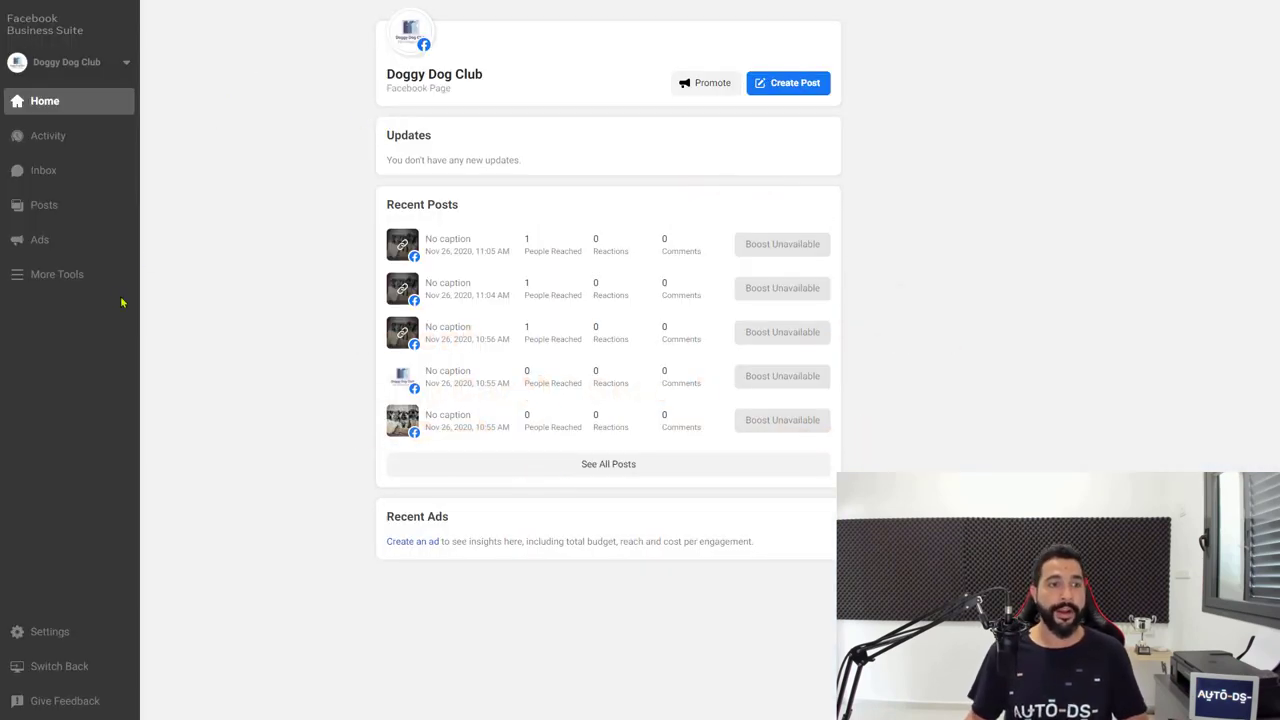
Open Events Manager from More Tools and switch to the Doggy Dog Club ad account.
click(70, 286)
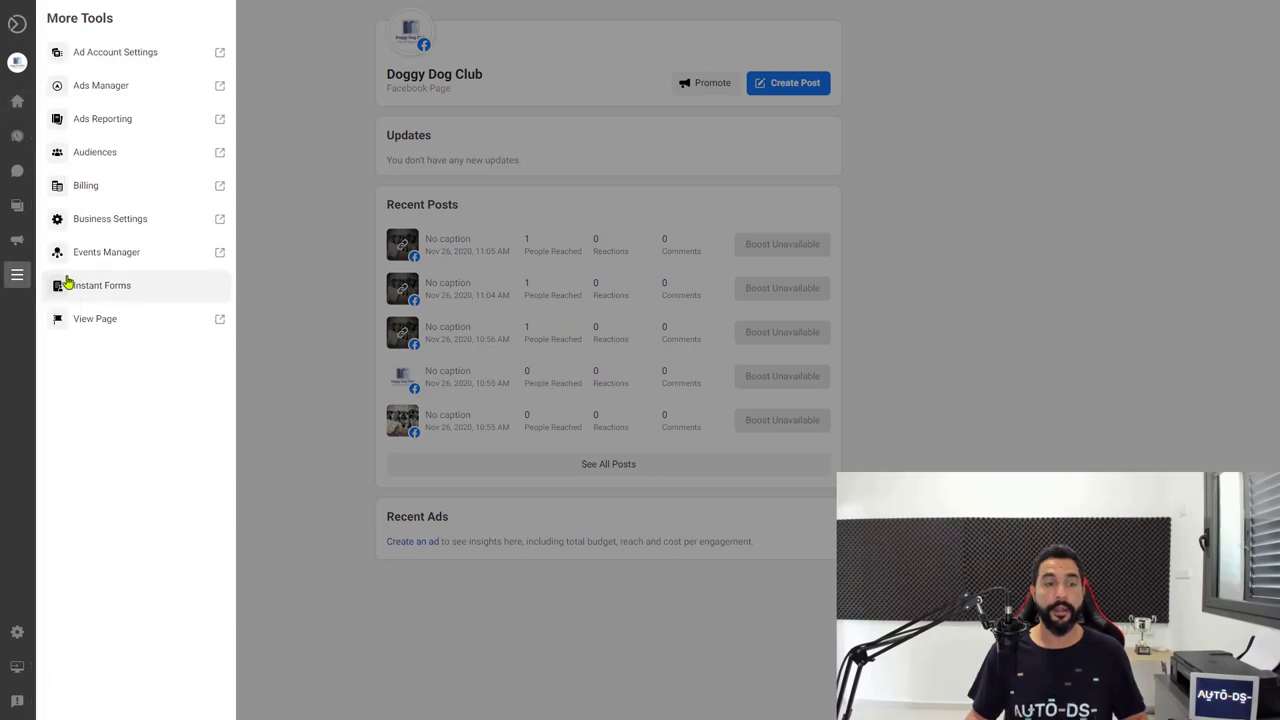
click(120, 253)
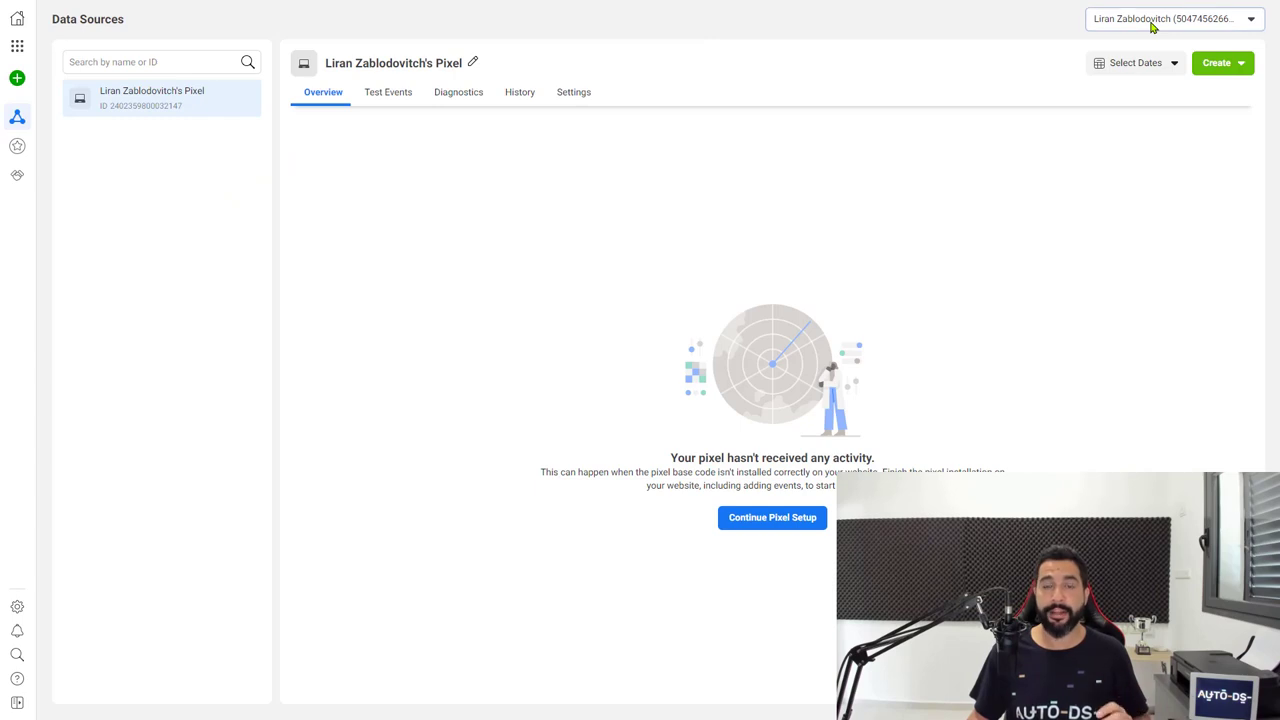
click(1153, 22)
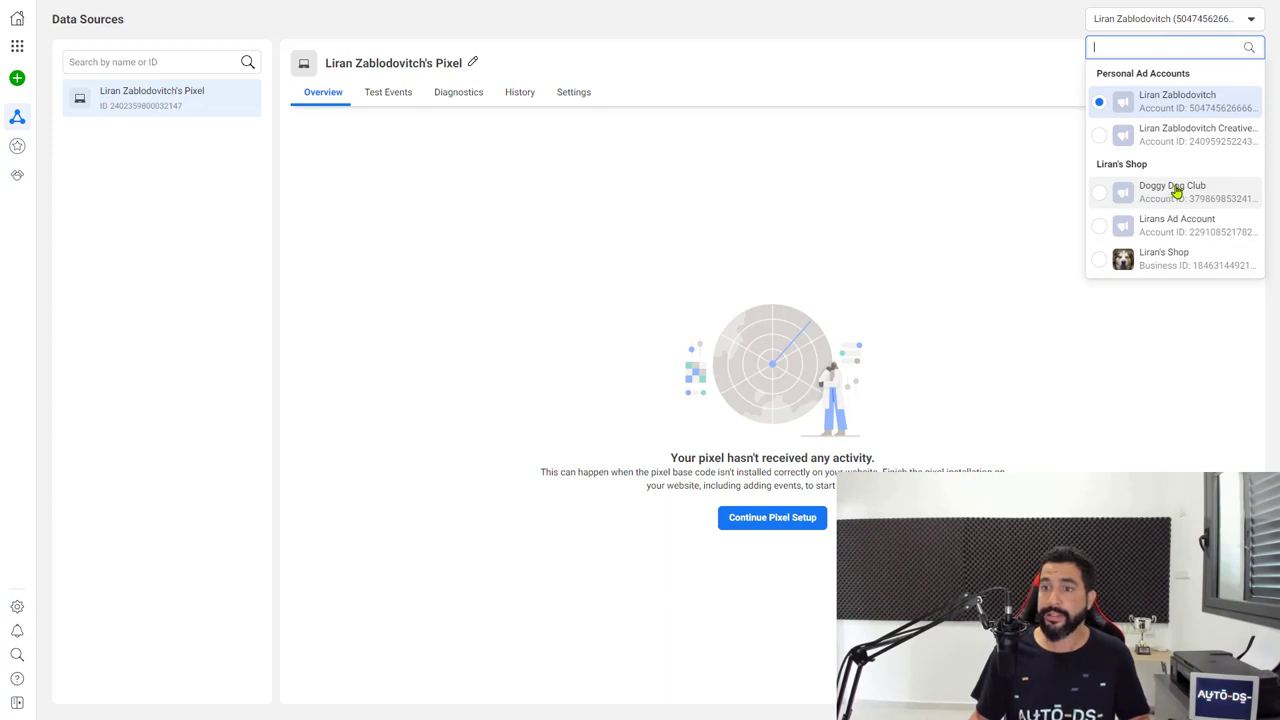
click(1100, 195)
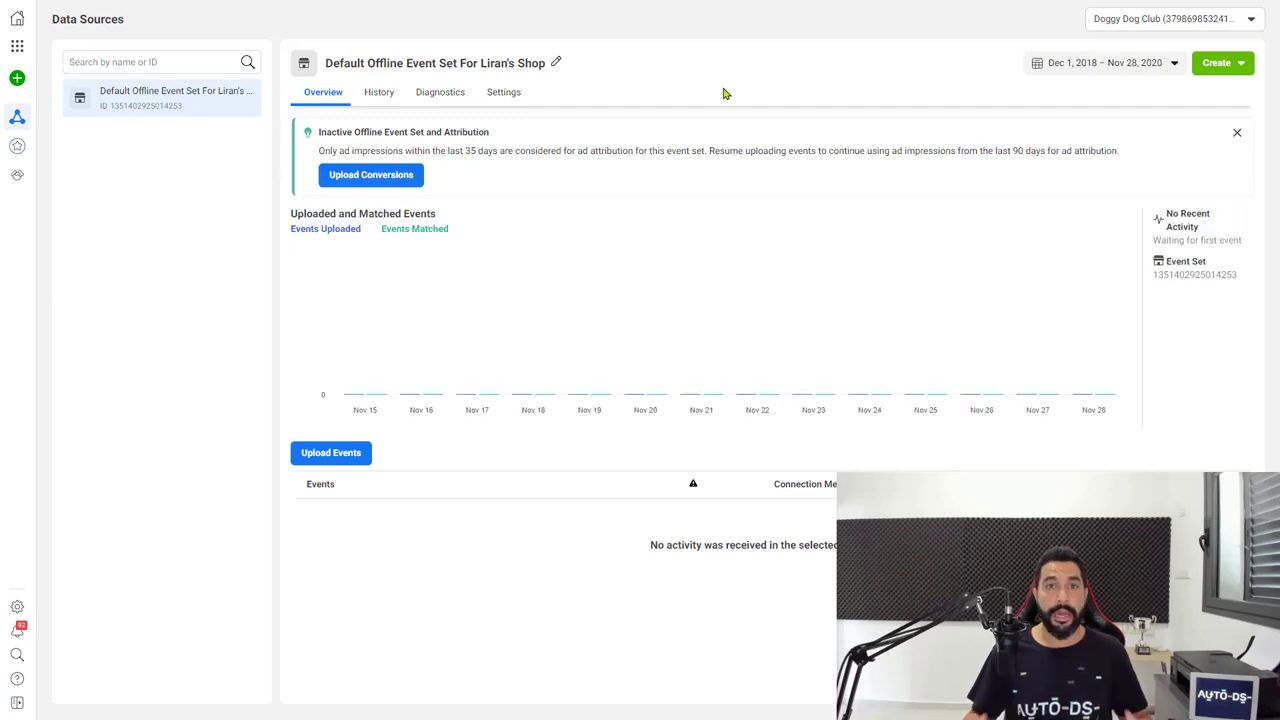
Start a new Web data source connected through Facebook Pixel.
click(24, 85)
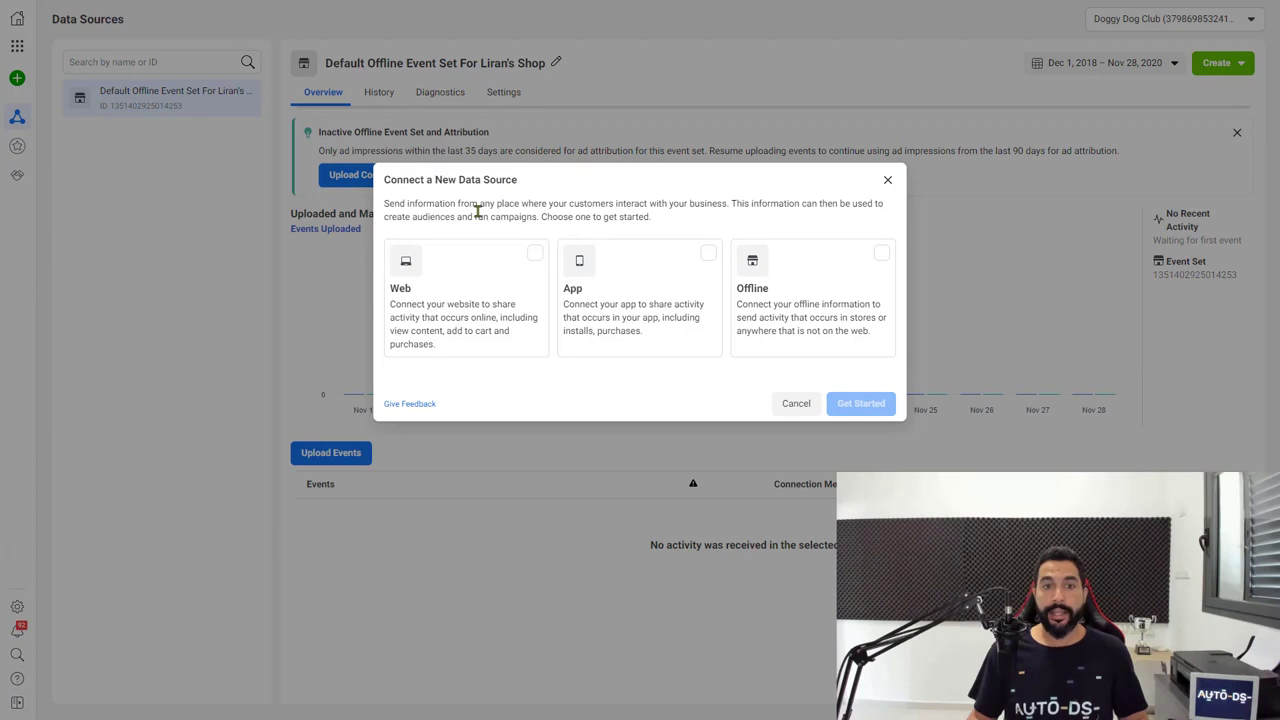
click(531, 258)
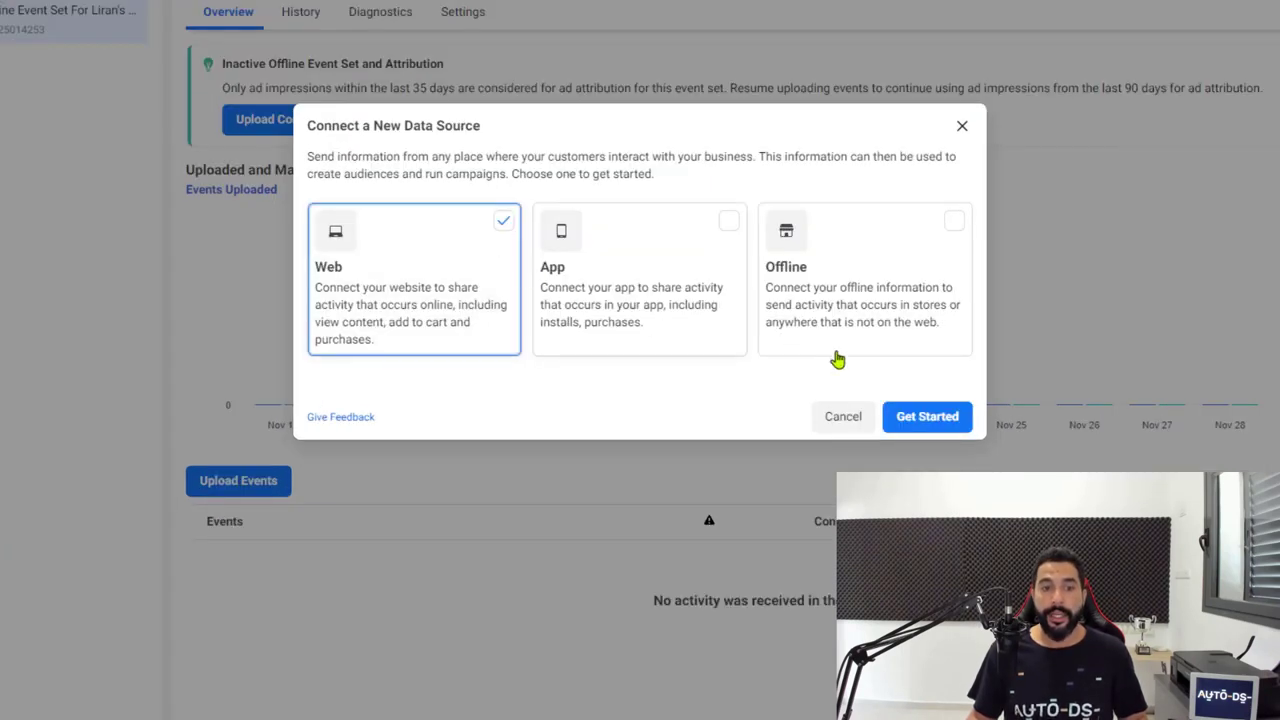
click(941, 416)
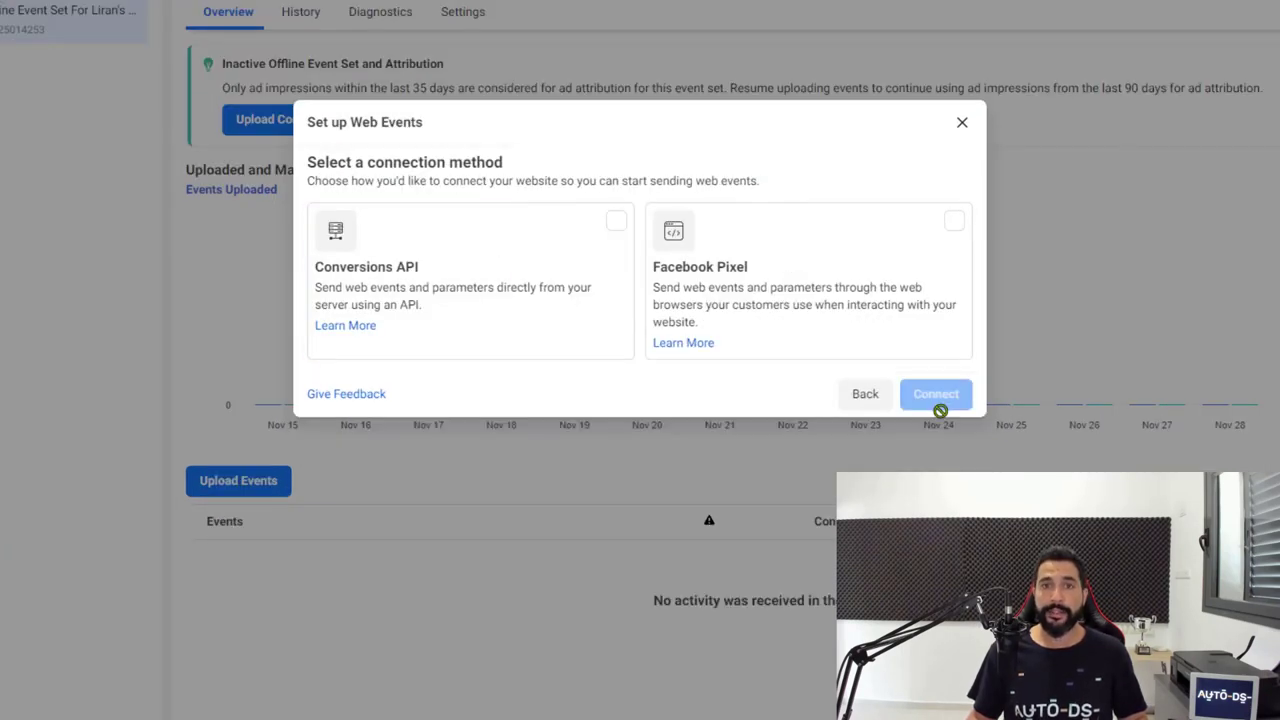
click(951, 226)
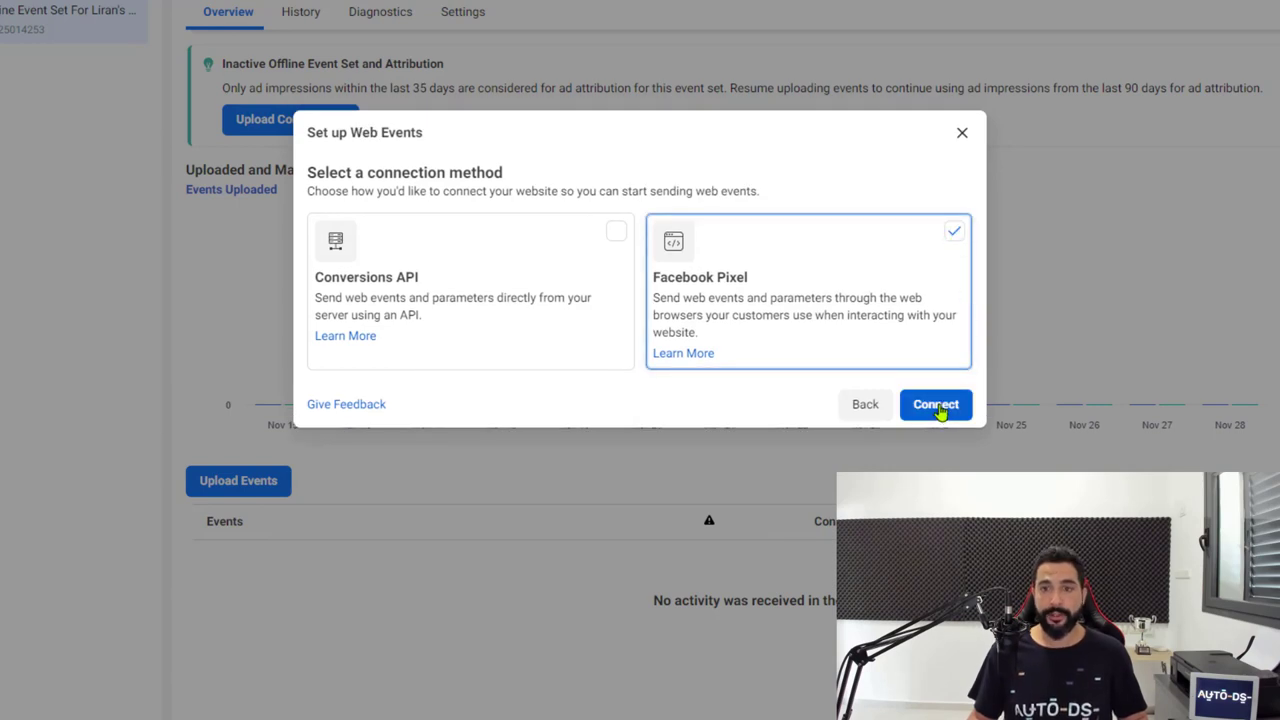
click(940, 410)
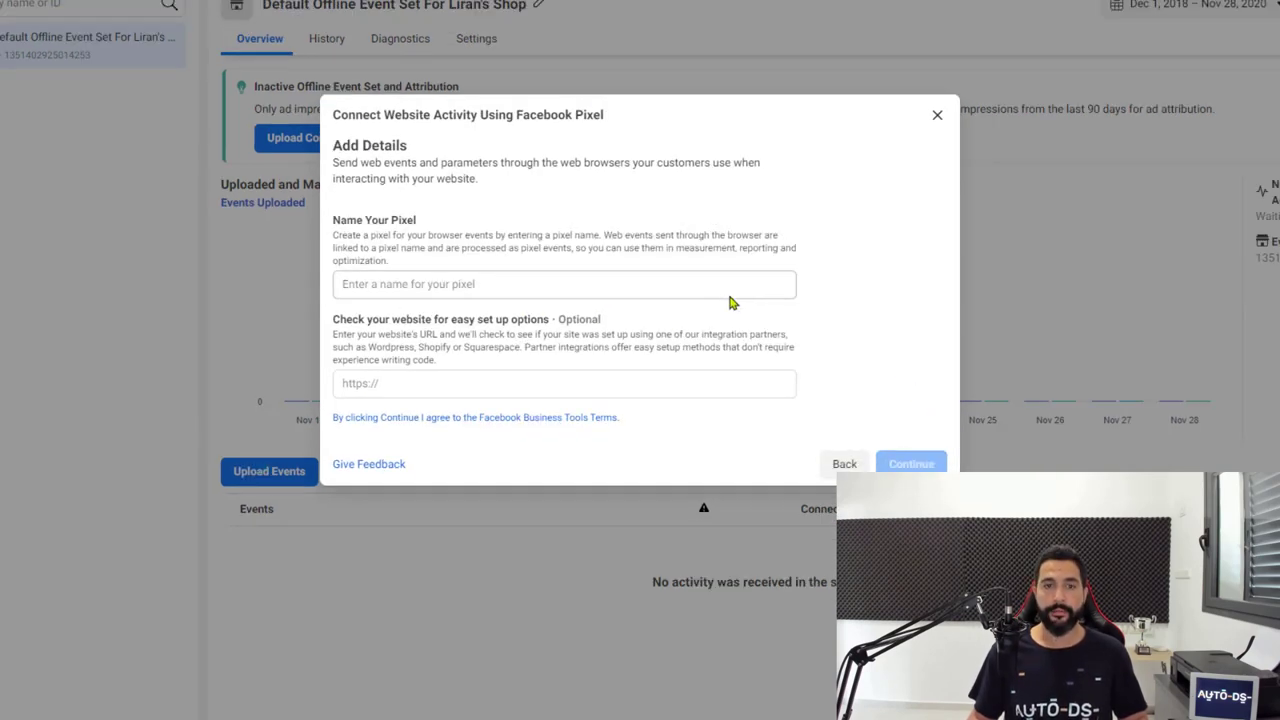
Name the pixel 'Doggy Dog Club Pixel' with website petshopdiscounts.myshopify.com.
click(723, 283)
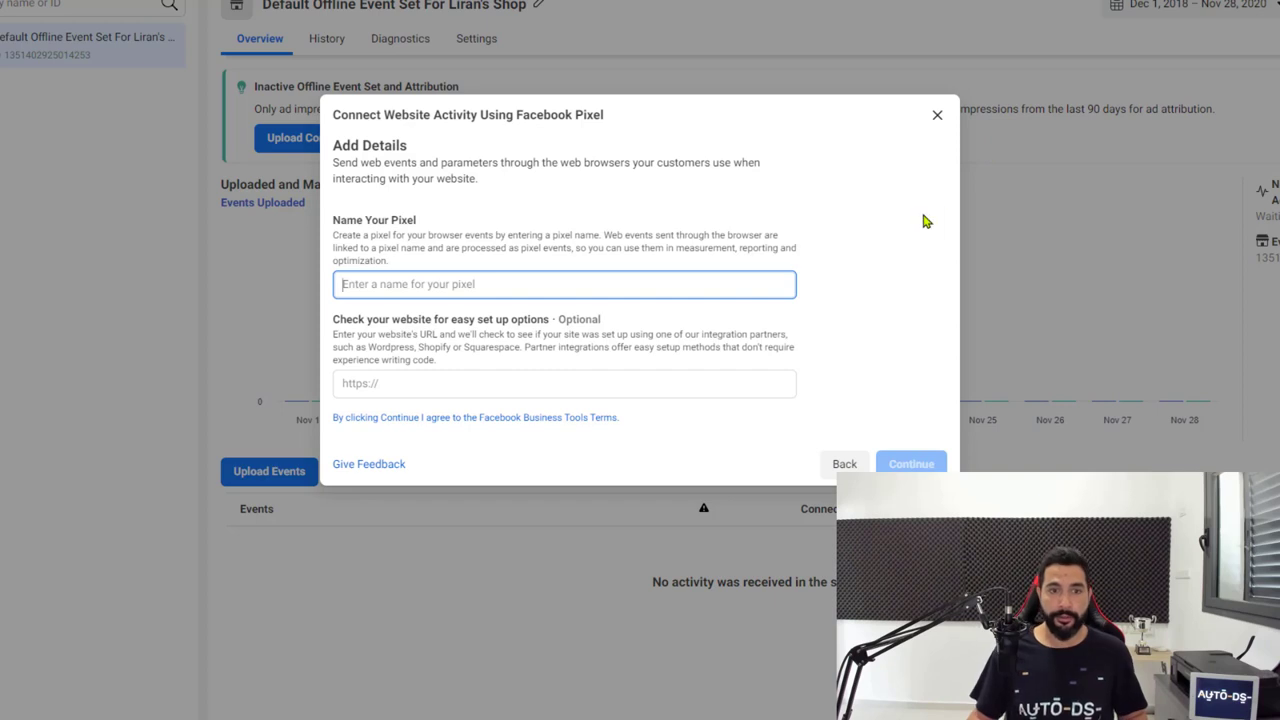
text(Doggy Dog Club Pixel)
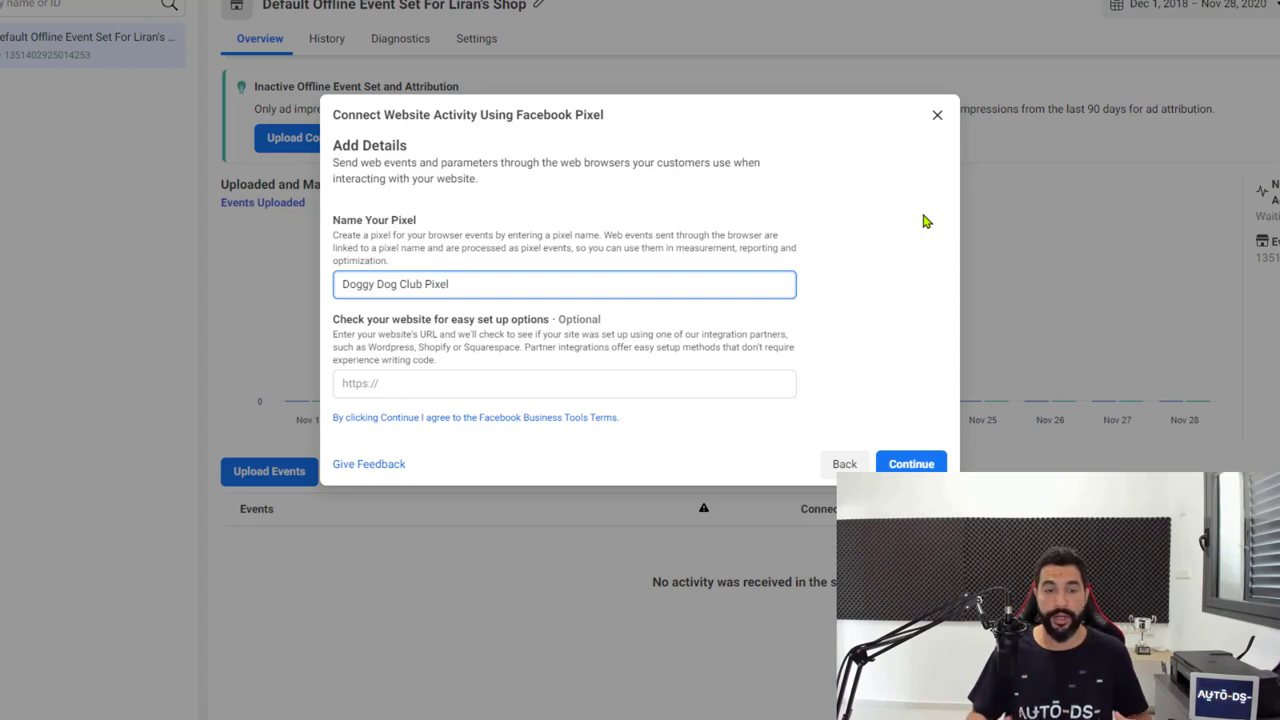
click(714, 383)
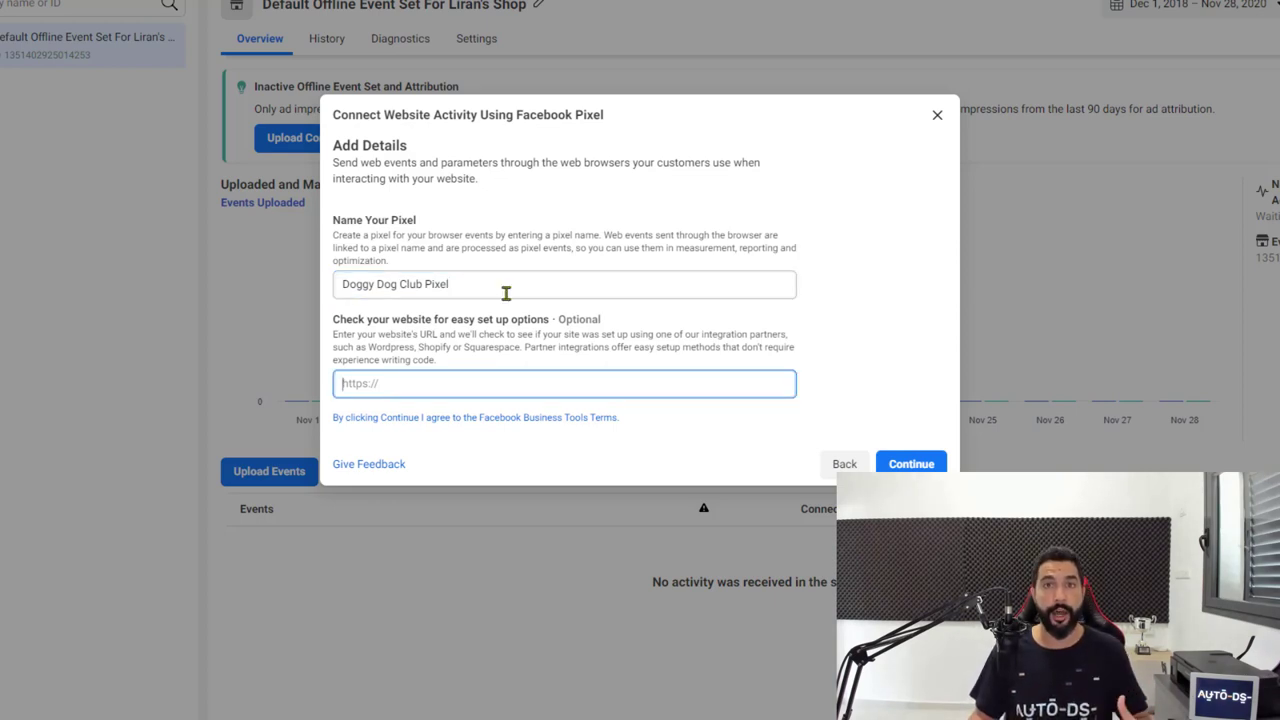
click(437, 382)
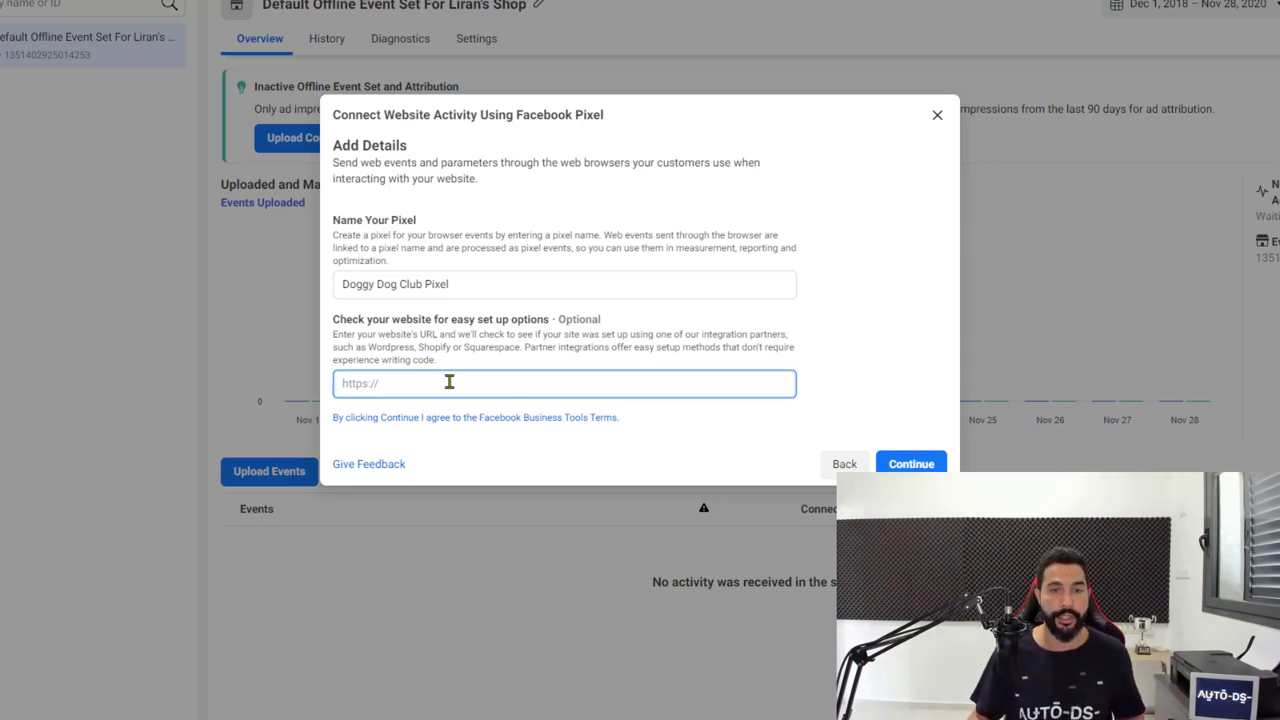
click(431, 384)
text(https://petshopdiscounts.myshopify.com/)
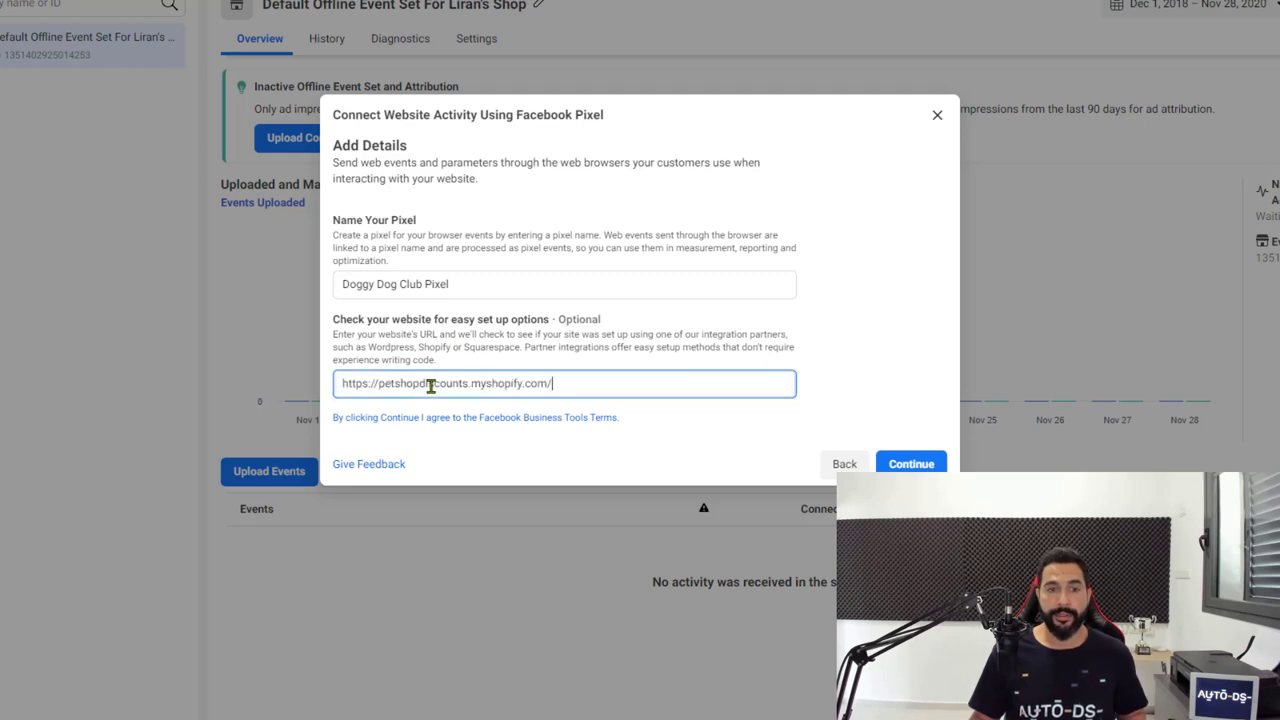
click(905, 463)
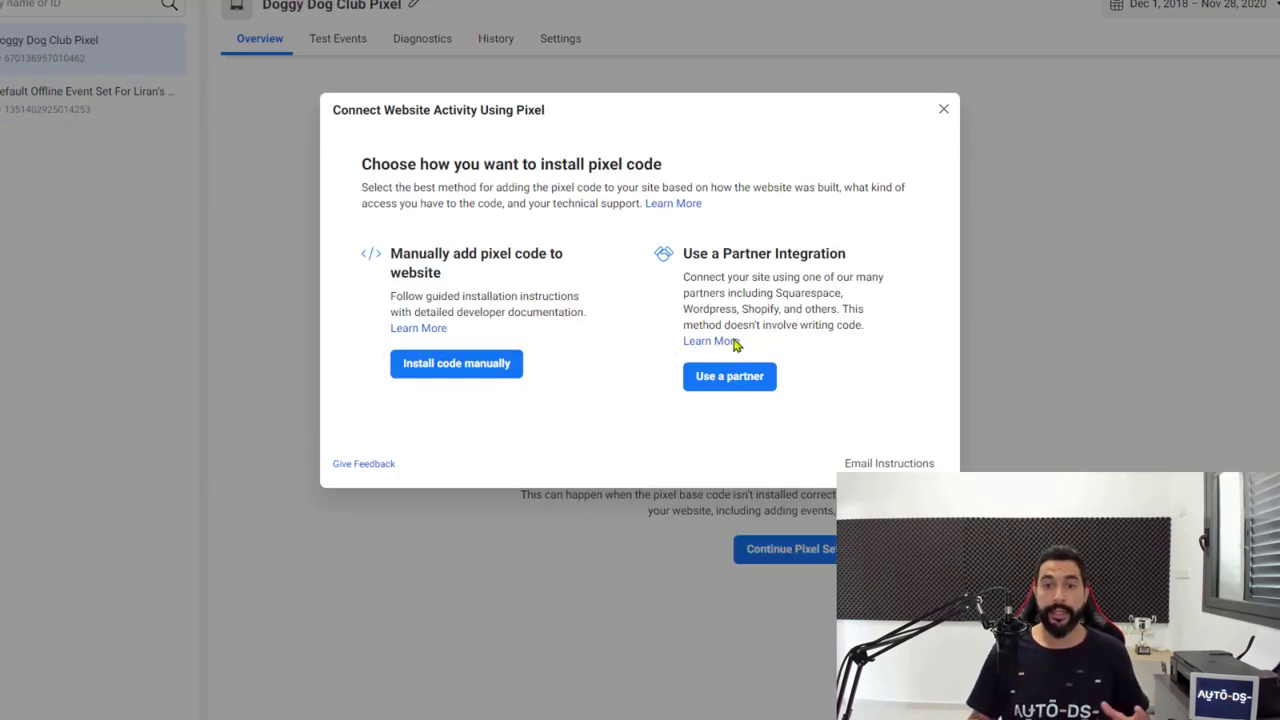
Install the pixel via the Shopify partner integration with Automatic Advanced Matching on.
click(720, 378)
click(857, 330)
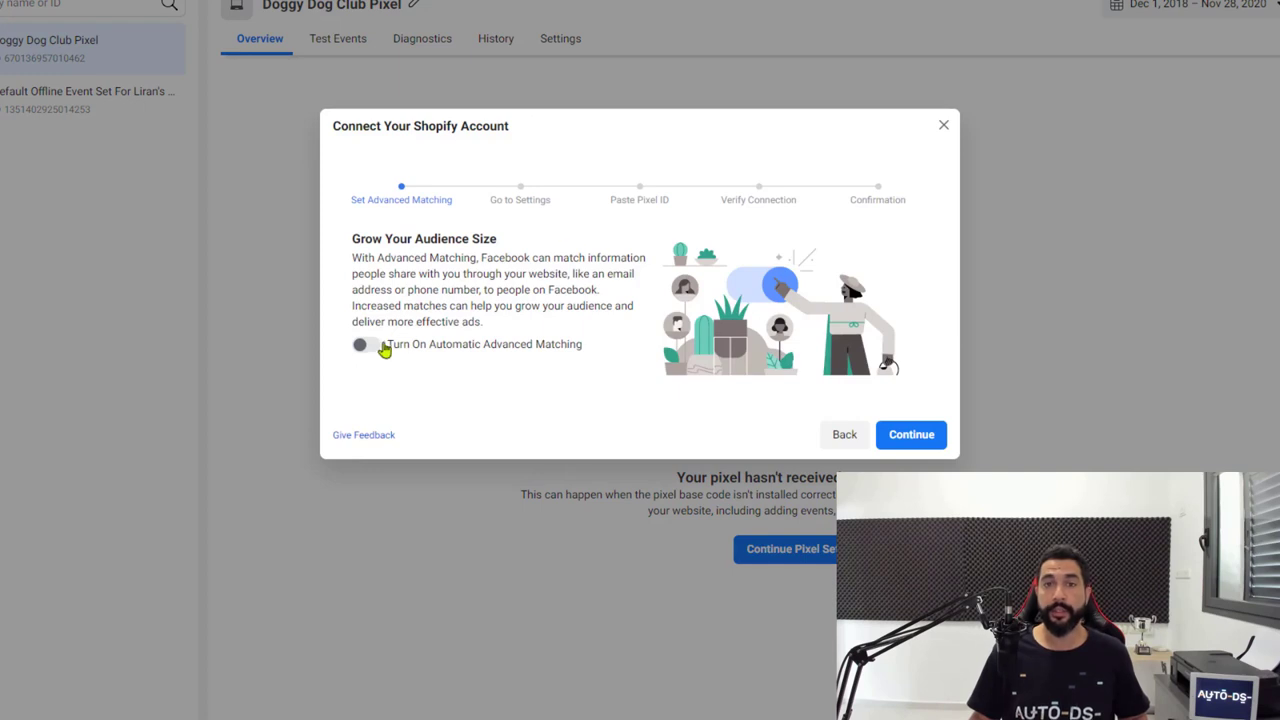
click(366, 346)
click(918, 441)
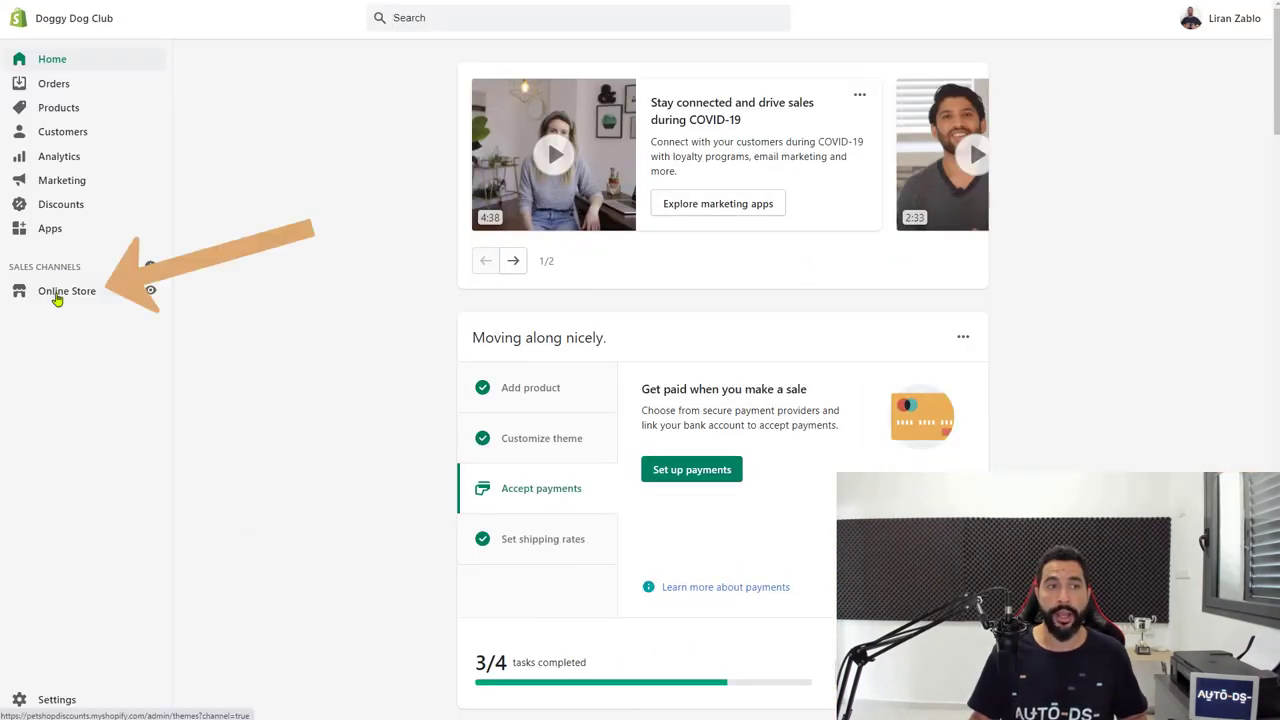
Open Shopify's Online Store preferences and advance the Events Manager instructions to the pixel ID step.
click(57, 297)
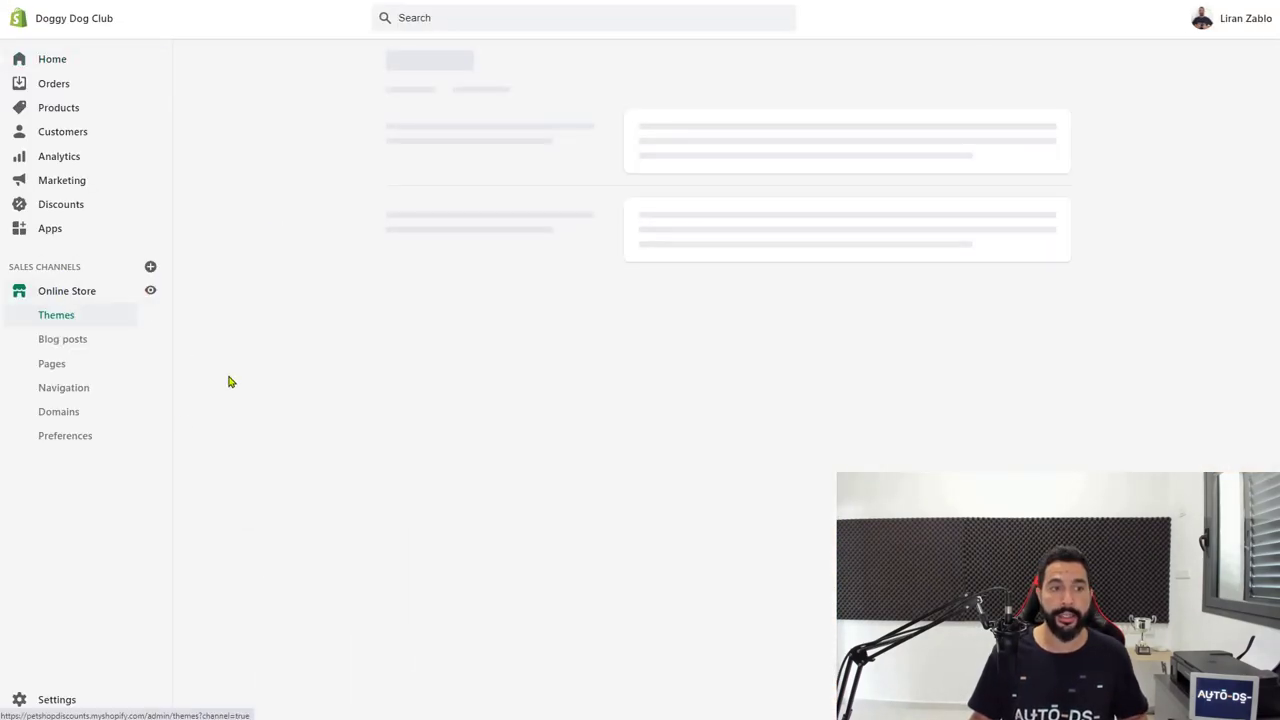
click(80, 438)
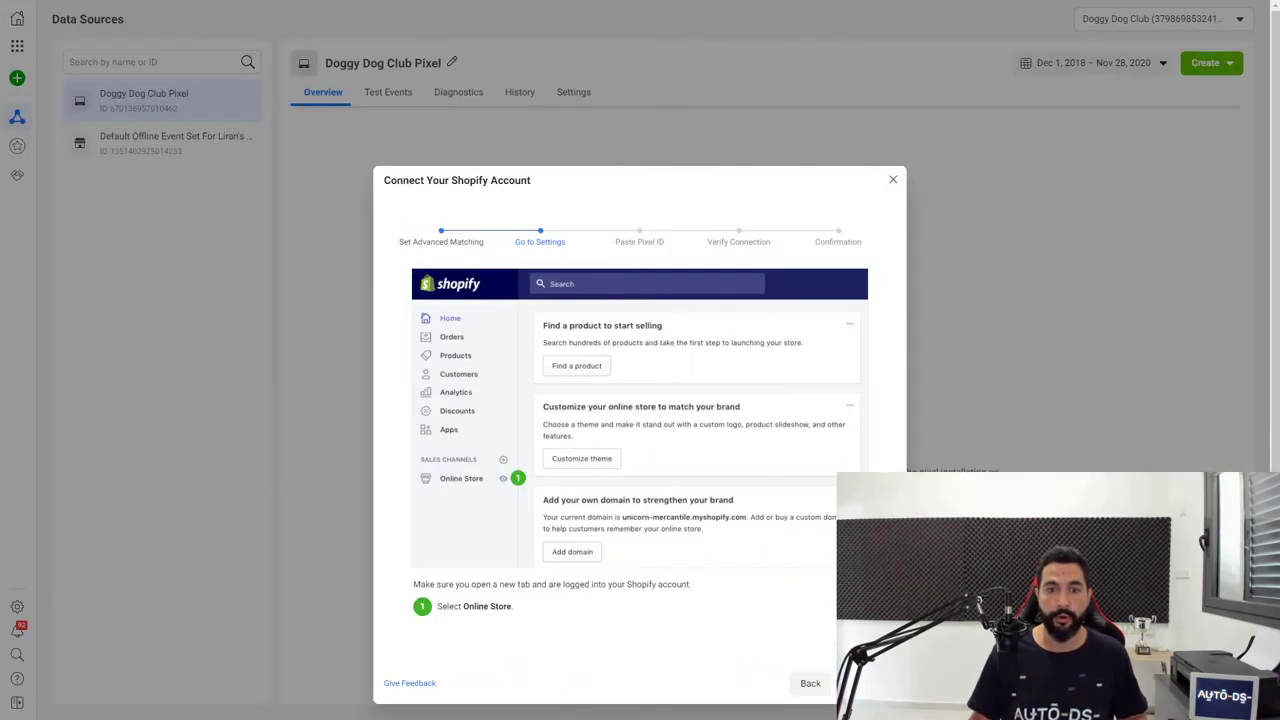
click(865, 683)
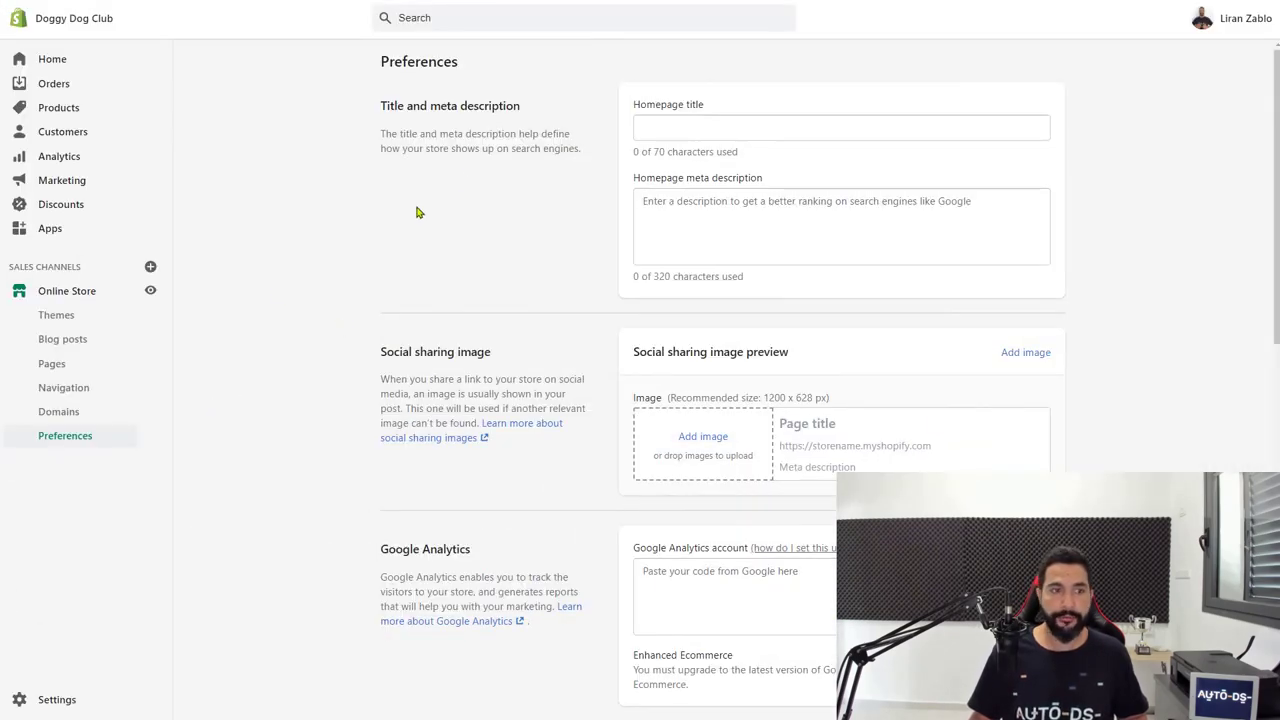
Add Facebook as a Shopify sales channel and begin connecting a Facebook account.
scroll(560, 205, down, 2)
scroll(614, 215, down, 3)
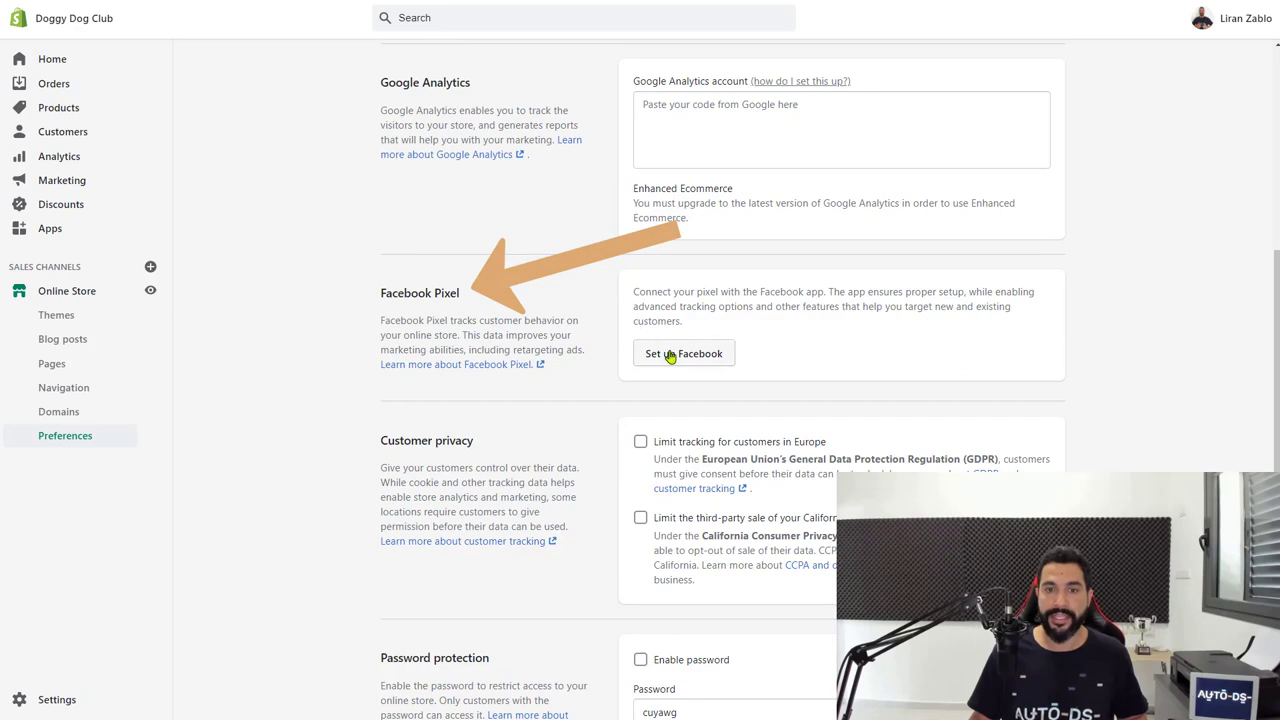
click(669, 355)
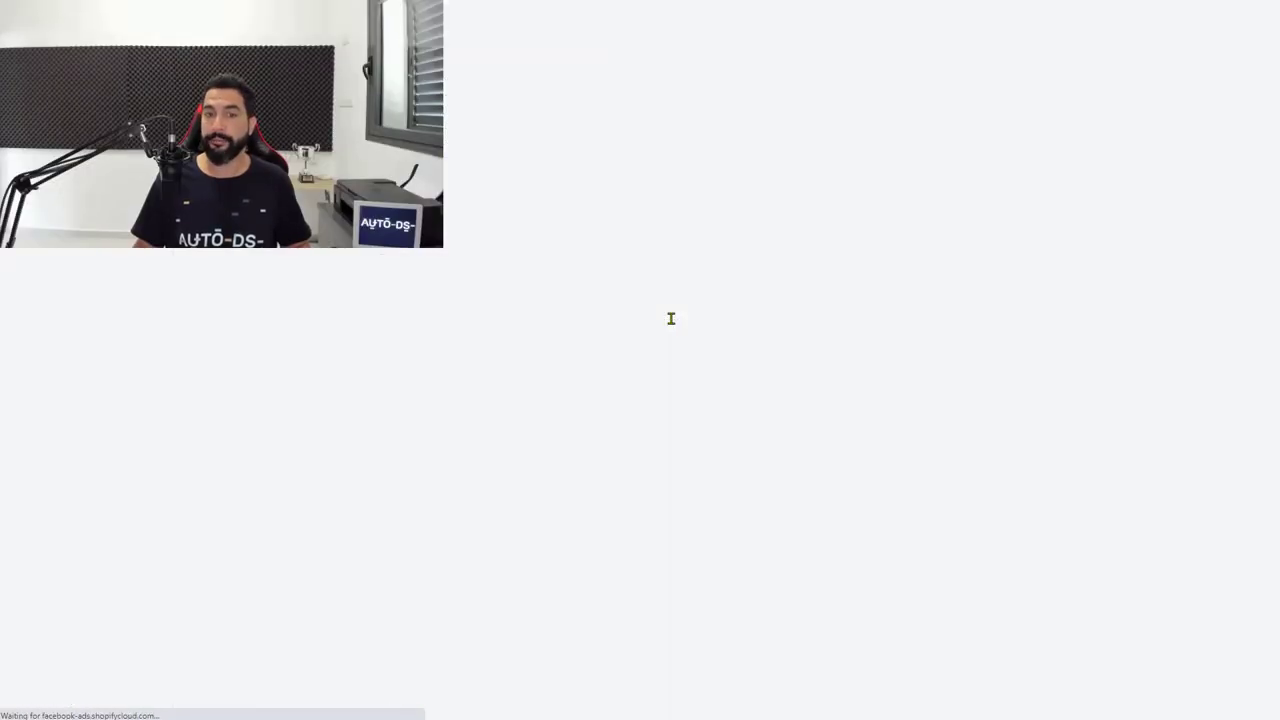
scroll(1043, 257, down, 5)
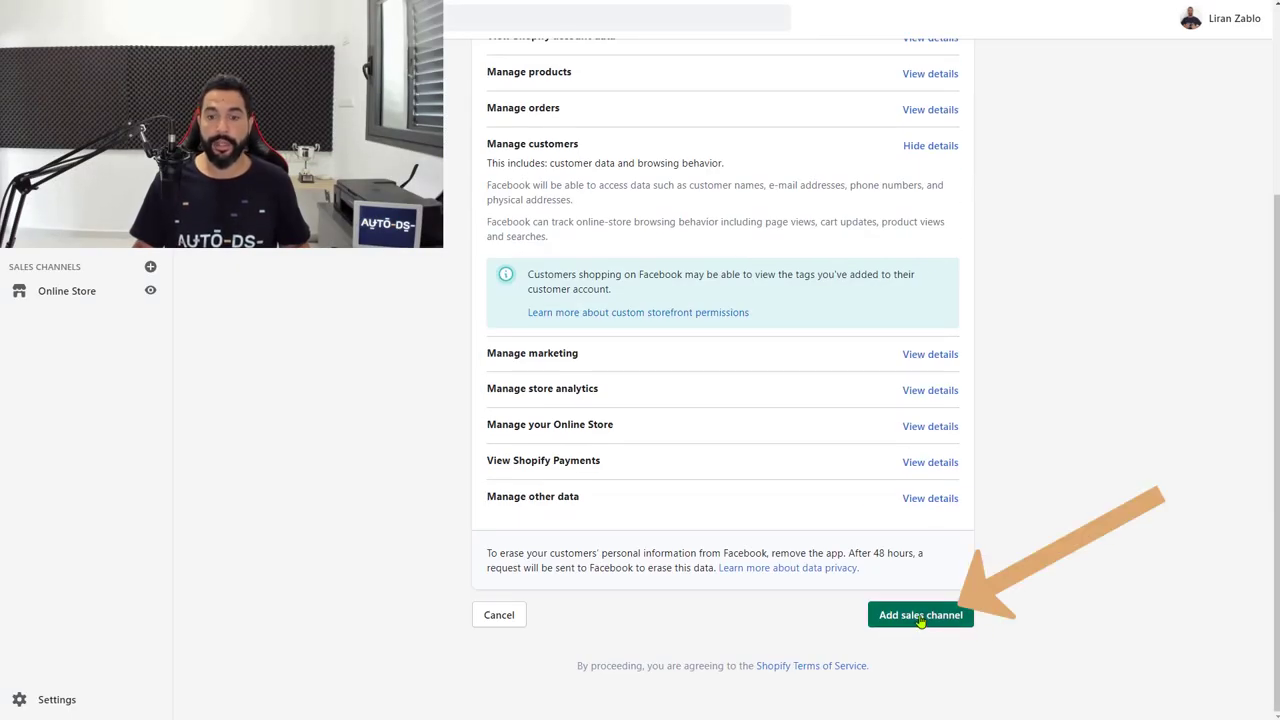
click(912, 626)
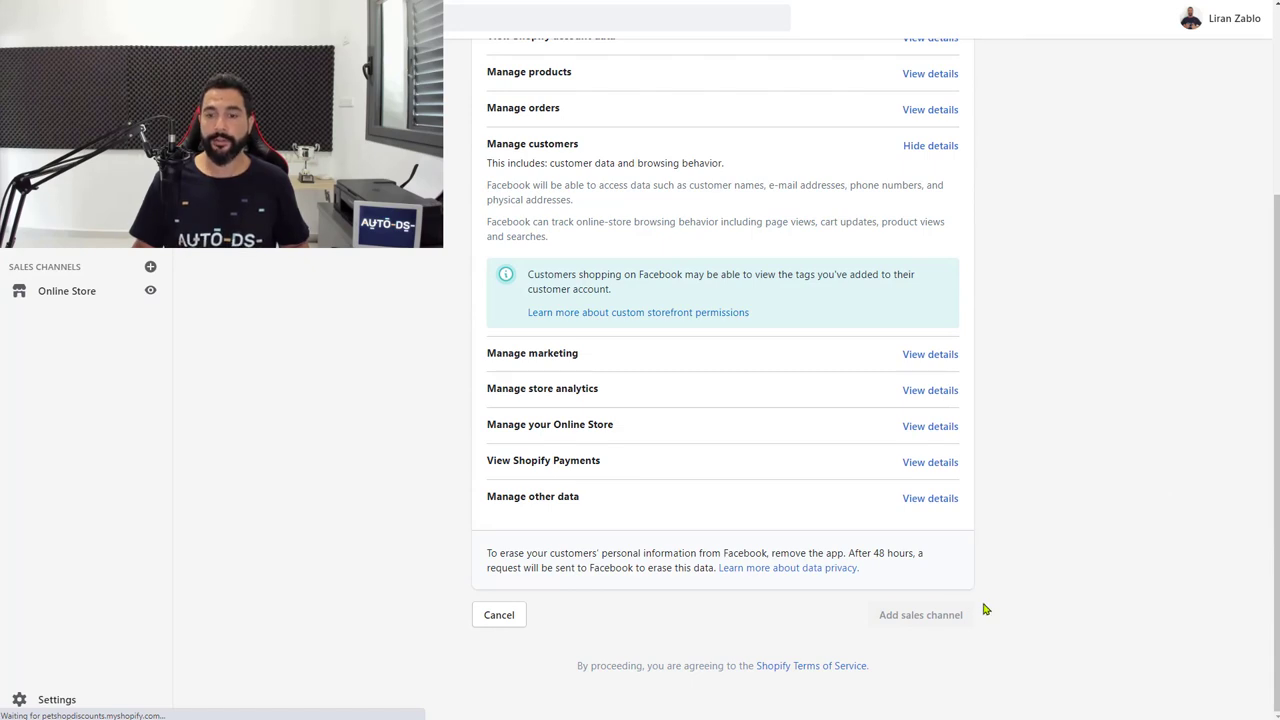
click(881, 280)
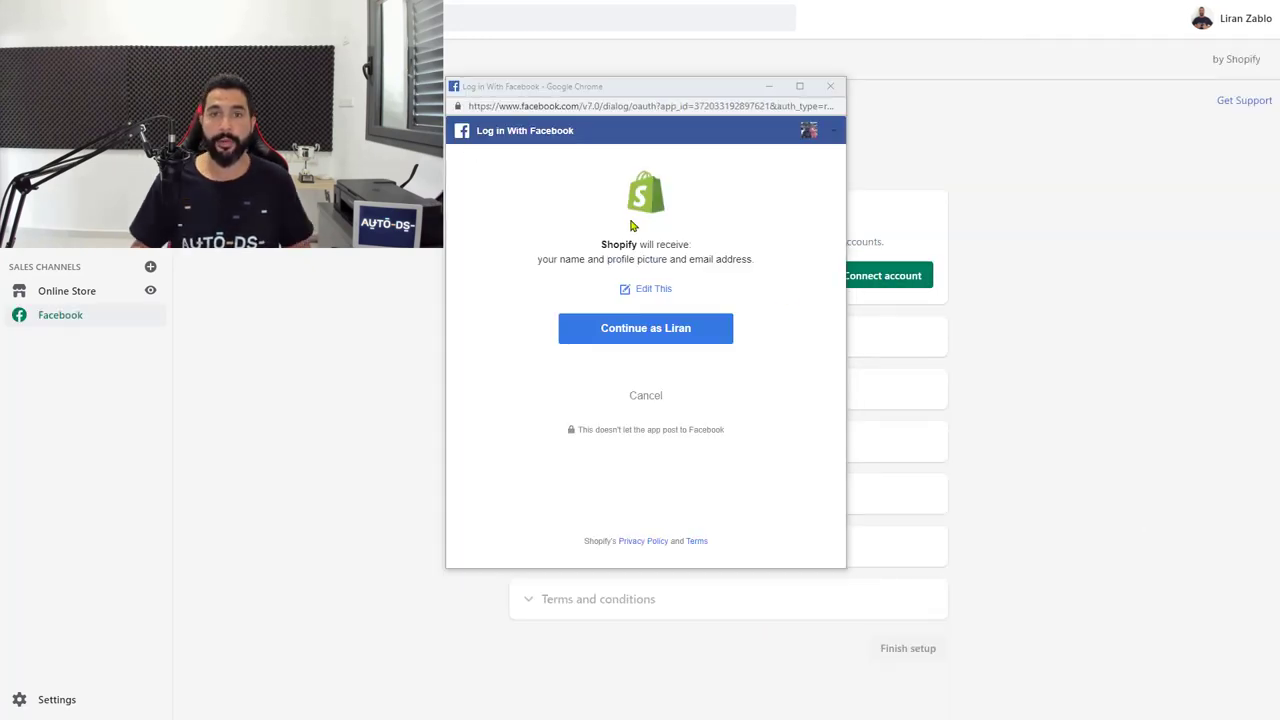
Log in with Facebook, then connect the Business Manager and the Doggy Dog Club Page.
click(637, 332)
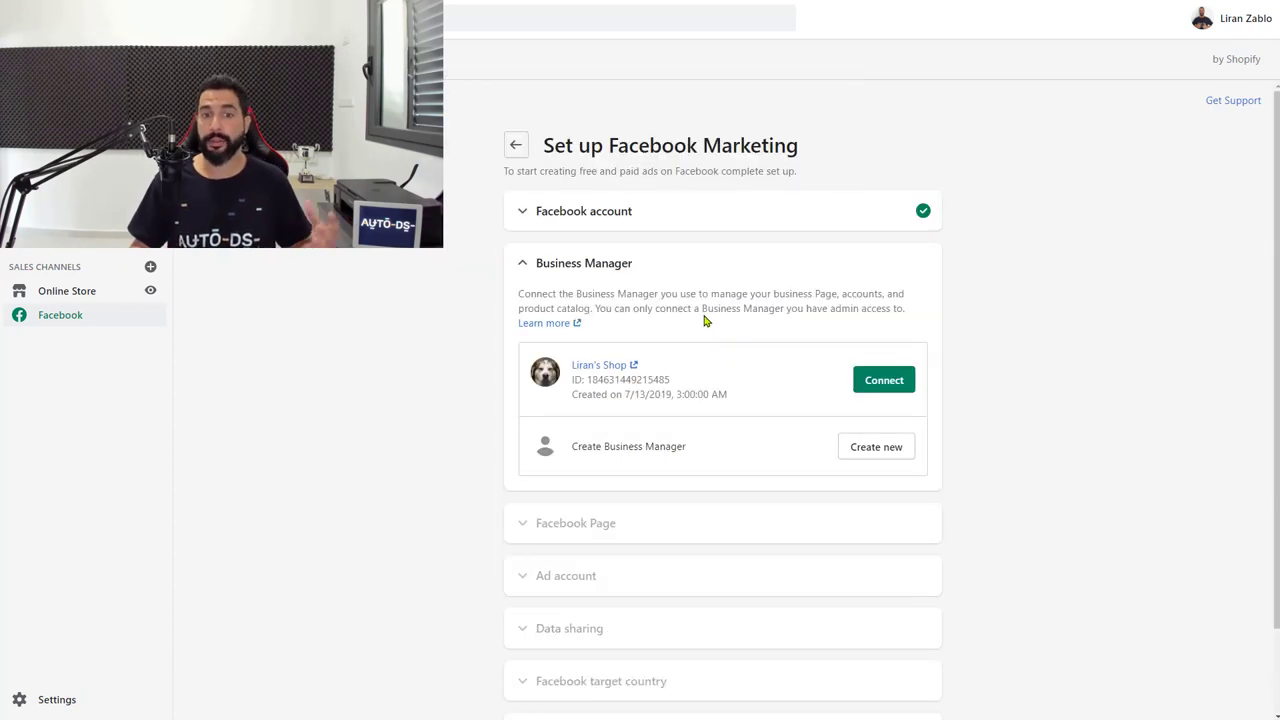
click(873, 385)
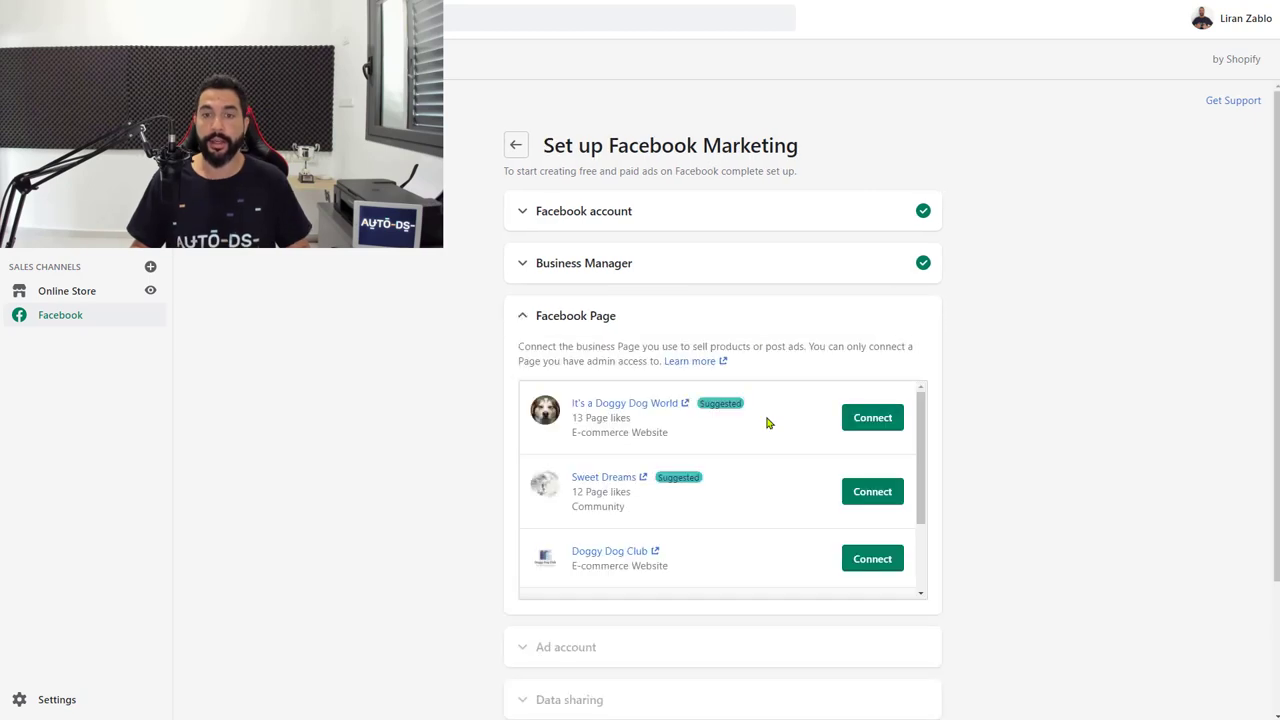
scroll(785, 434, down, 1)
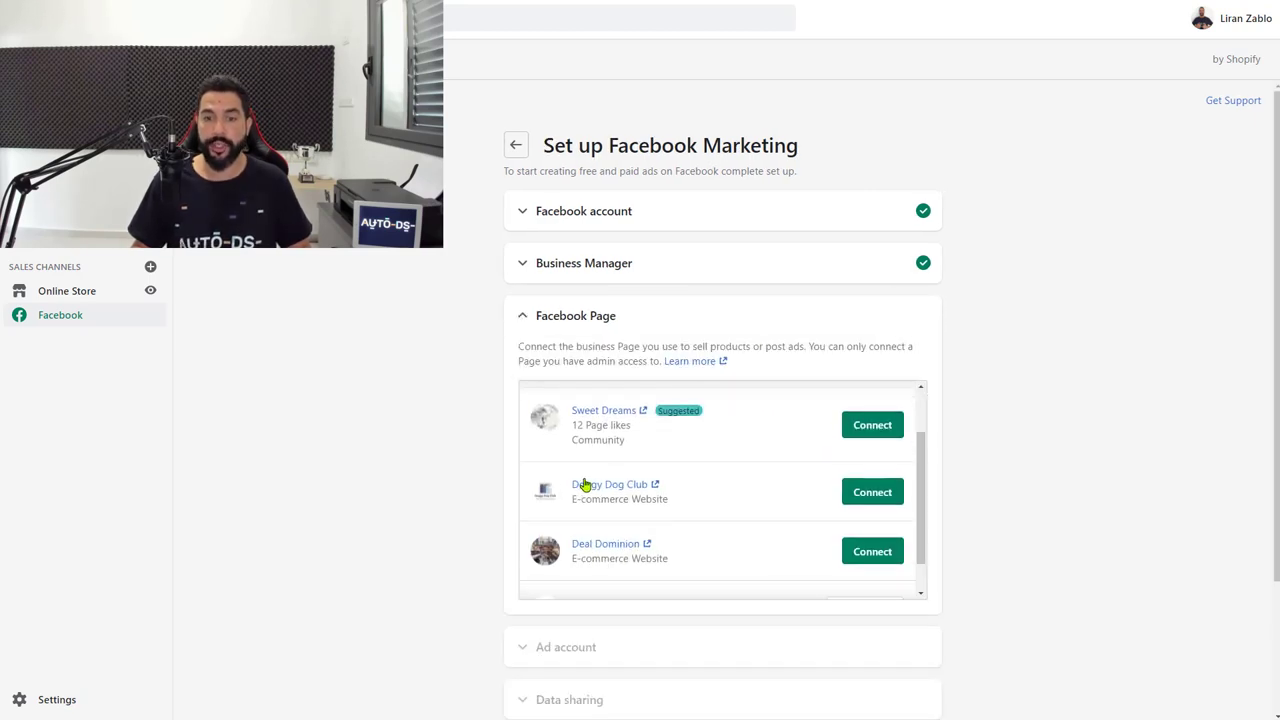
click(870, 490)
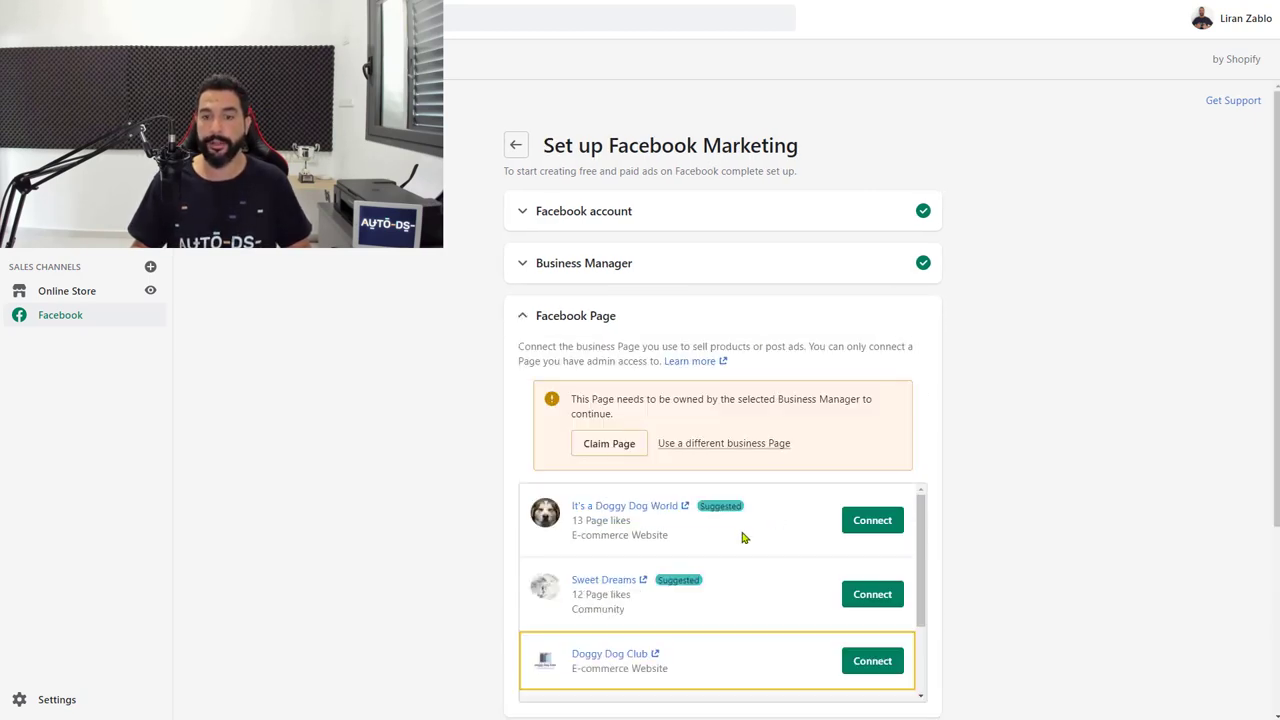
Claim the Doggy Dog Club Page for the Business Manager and connect the Doggy Dog Club ad account.
scroll(680, 420, down, 1)
click(608, 323)
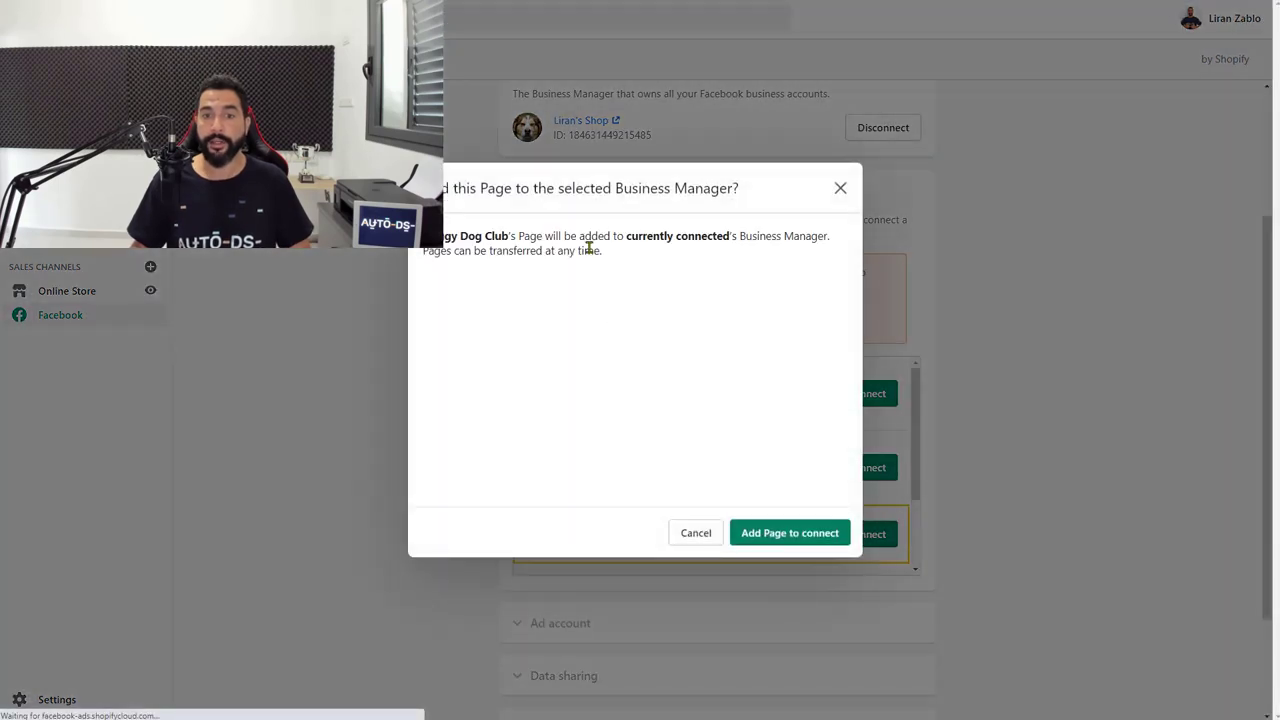
click(771, 534)
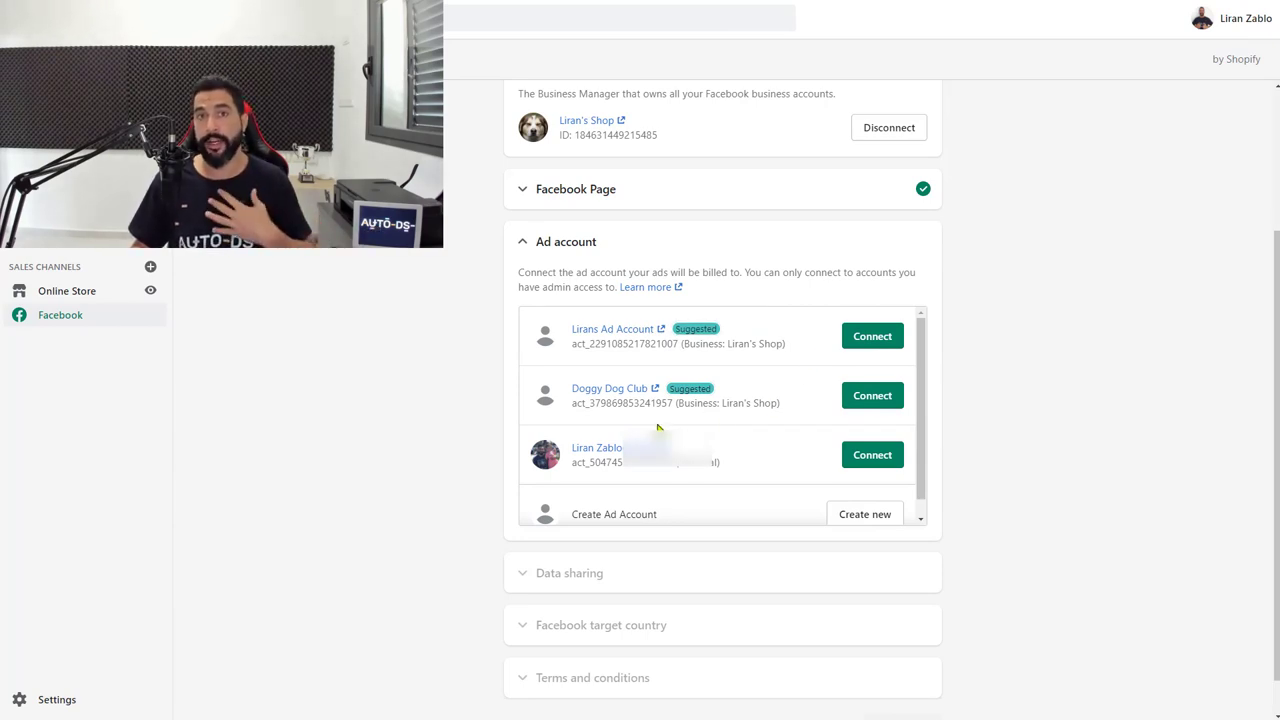
click(873, 397)
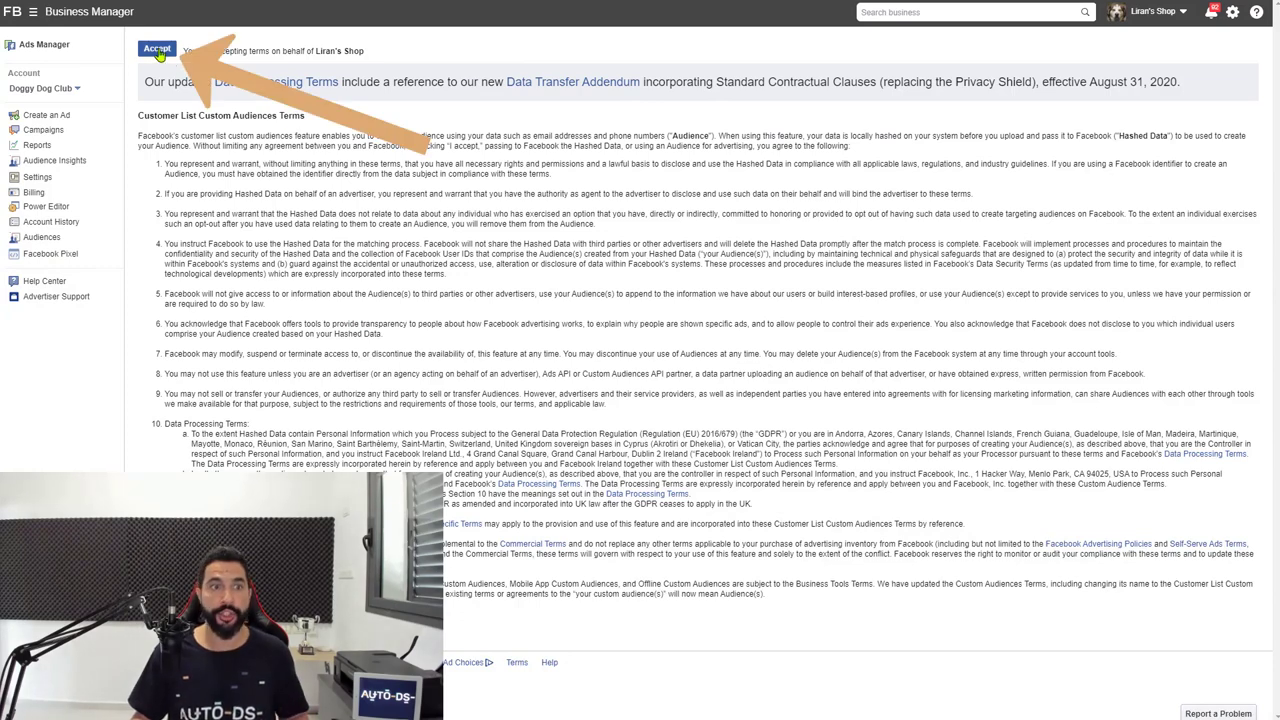
Accept the Customer List Custom Audiences terms, review the Business Tools terms, and return to Shopify.
click(158, 52)
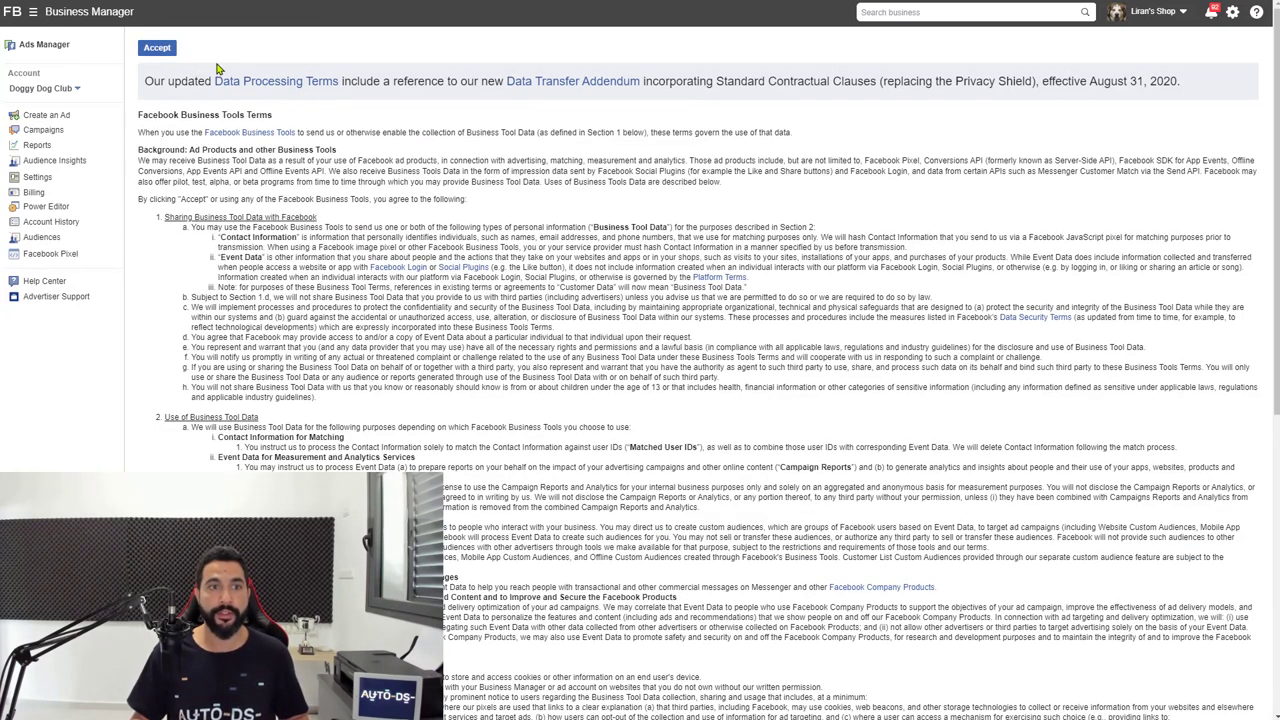
click(168, 52)
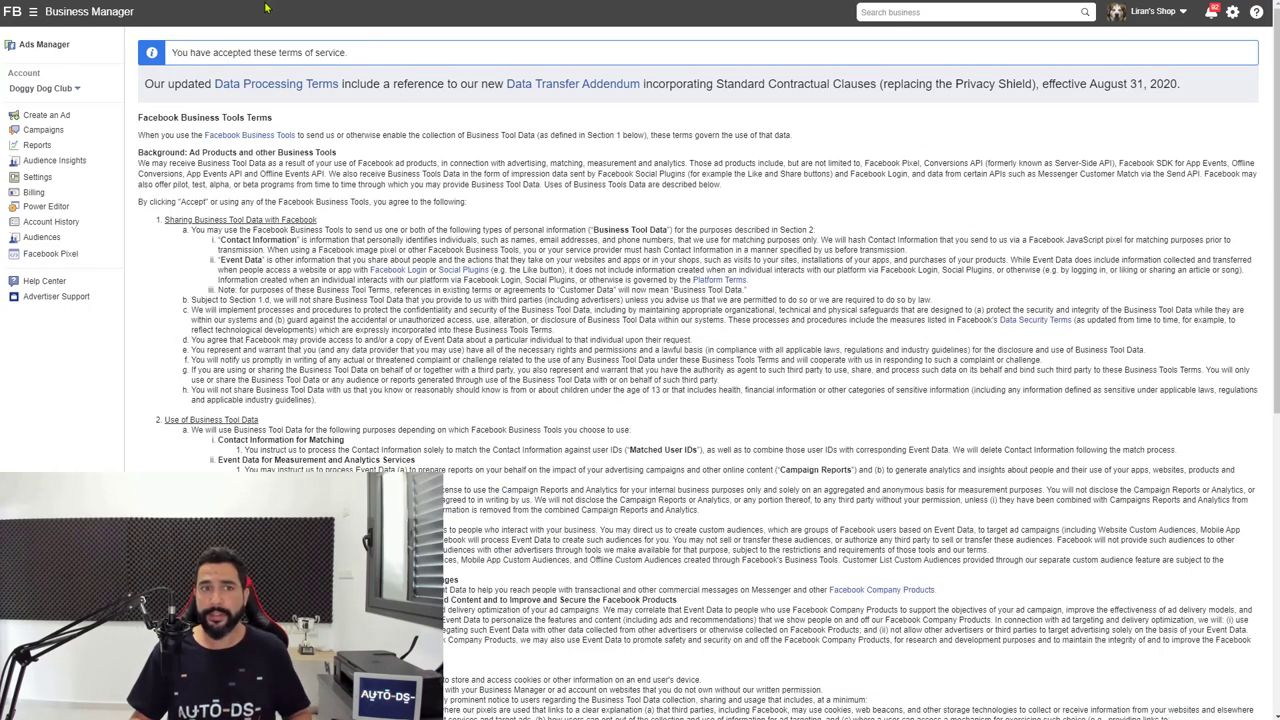
scroll(503, 191, down, 3)
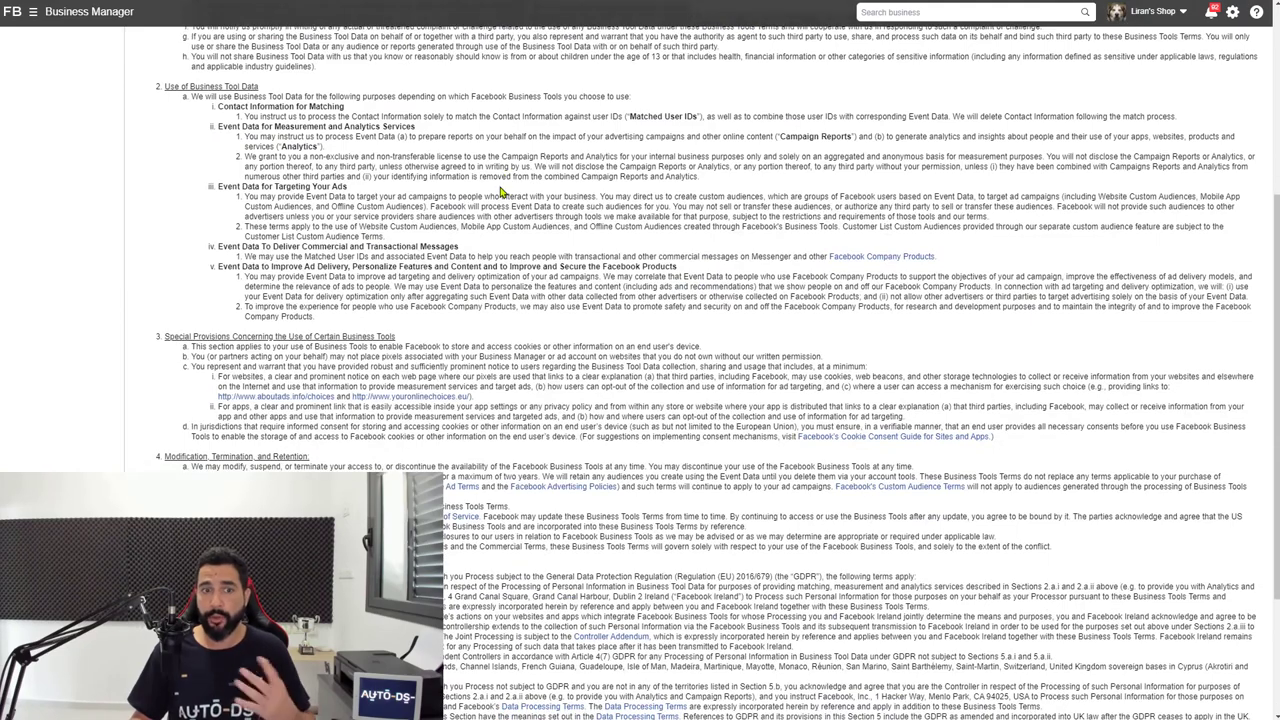
scroll(509, 204, down, 2)
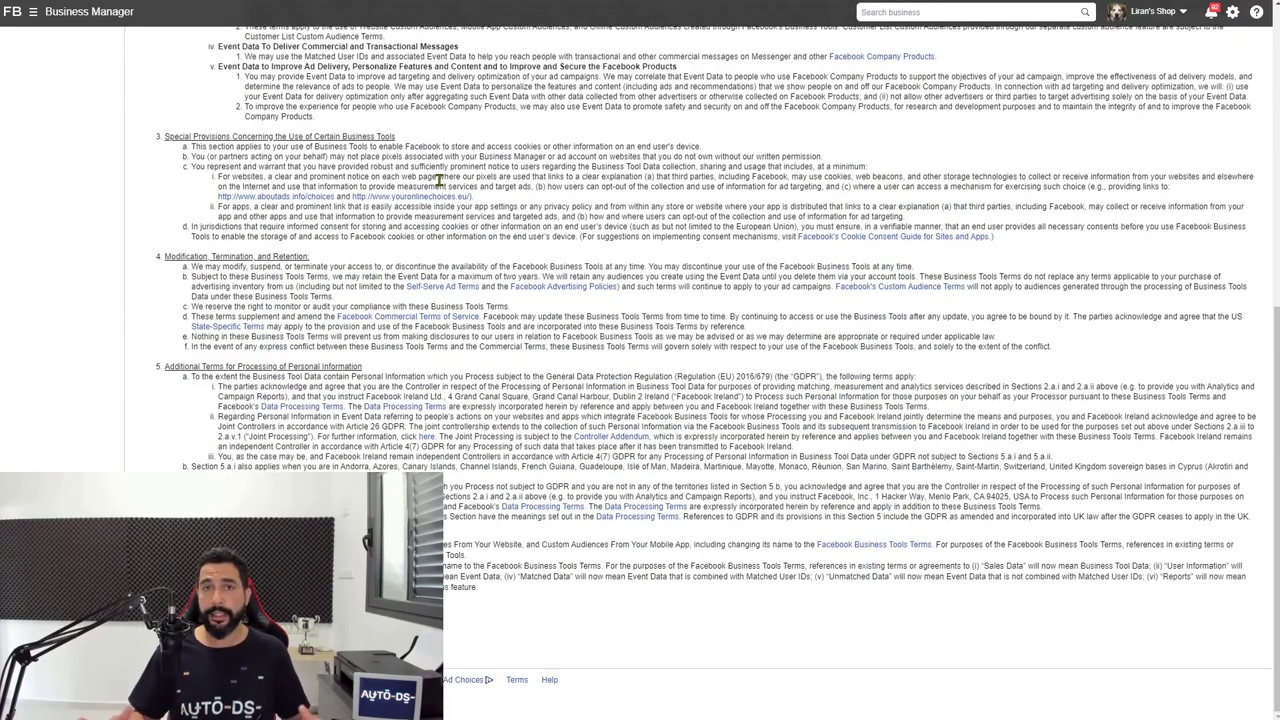
key(ctrl+w)
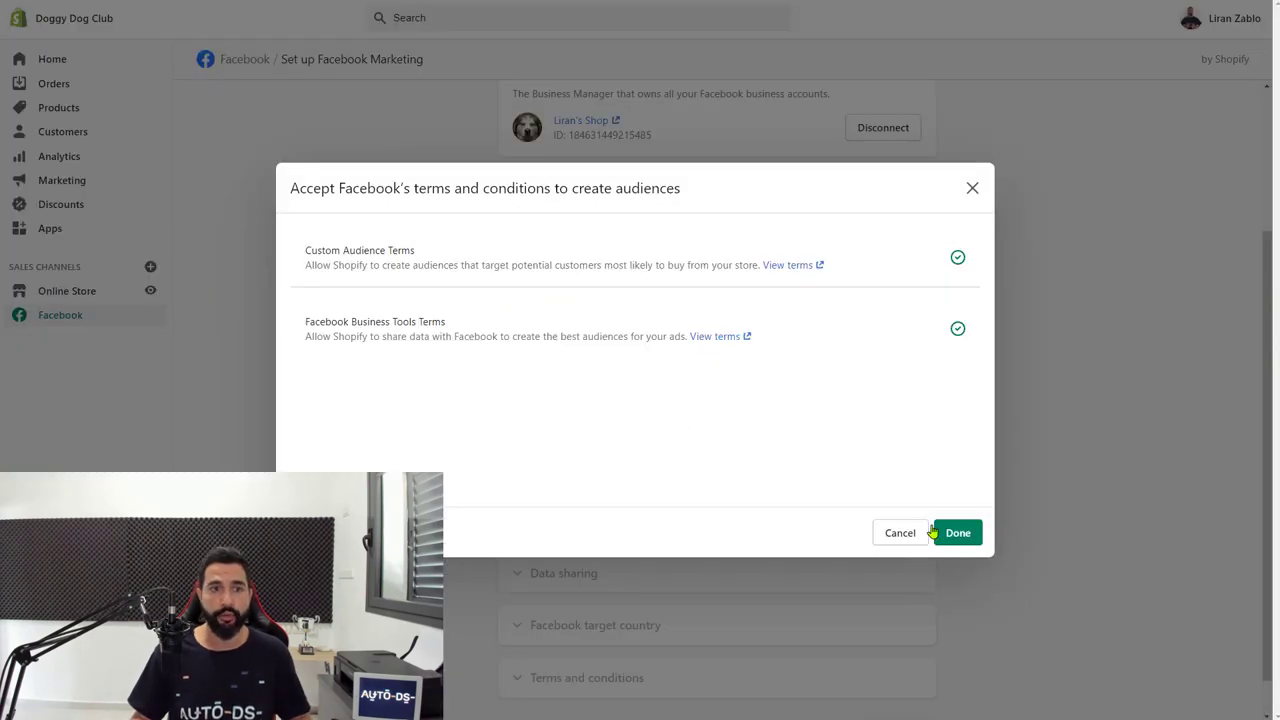
Finish the Accept Facebook's terms dialog and move down to the Data sharing section.
click(960, 538)
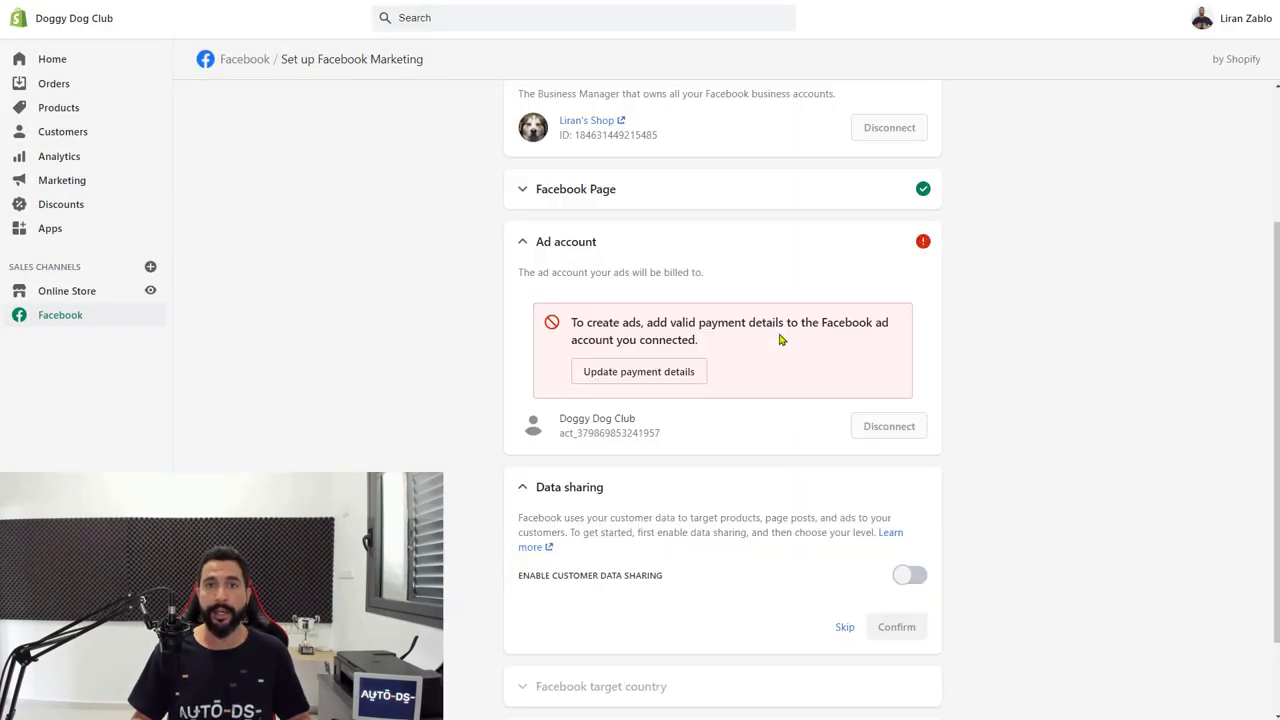
scroll(660, 360, down, 1)
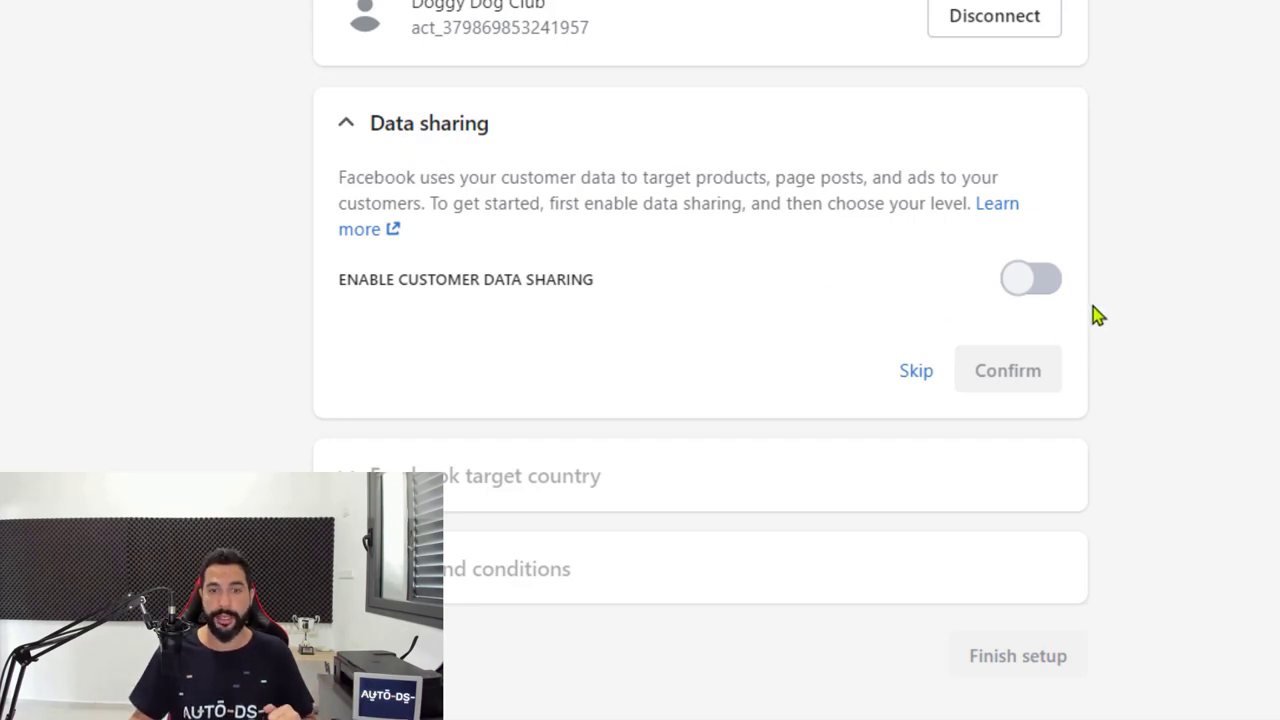
Enable customer data sharing at the Maximum level.
click(1028, 290)
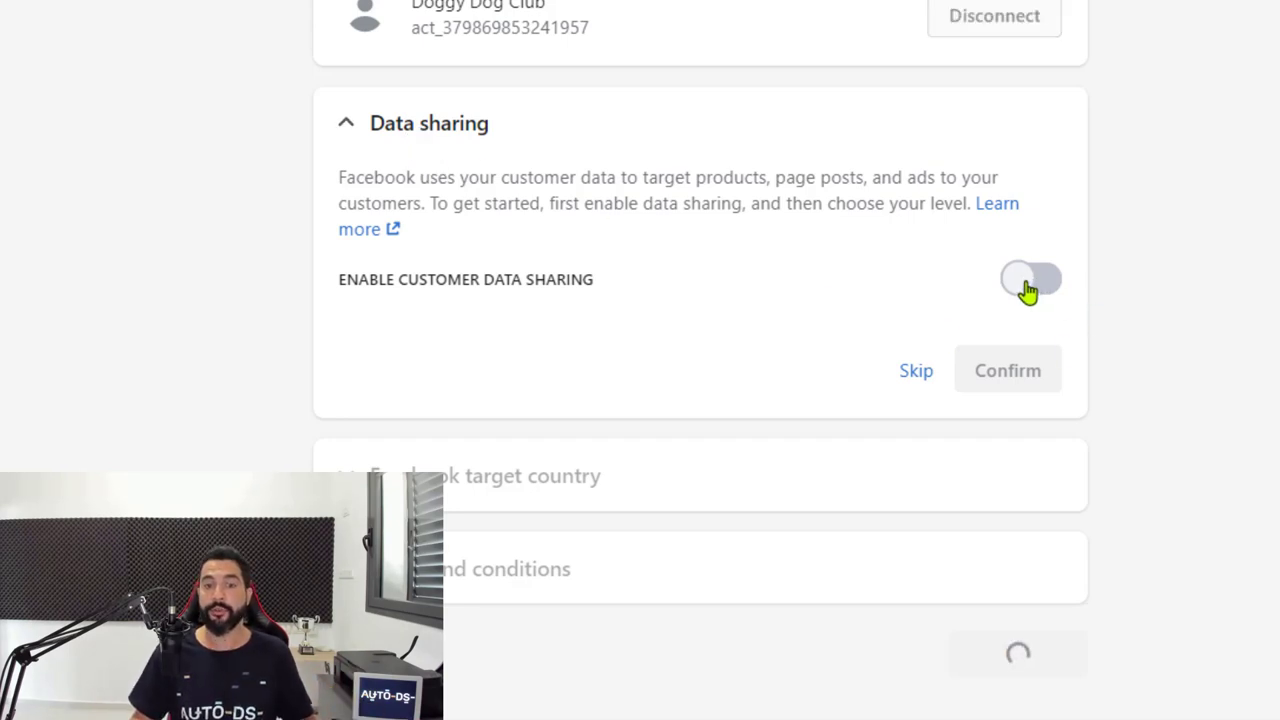
scroll(900, 420, down, 1)
click(937, 403)
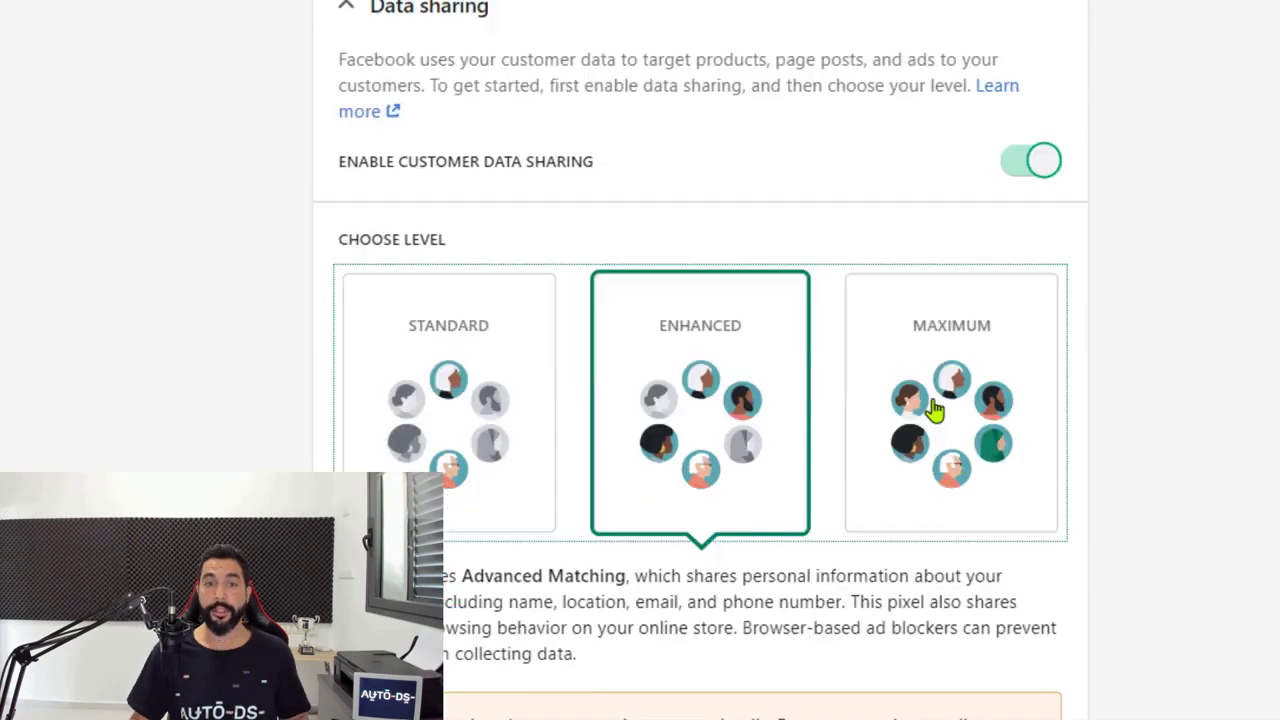
Connect the Doggy Dog Club Pixel for tracking and select its pixel ID.
scroll(931, 343, down, 1)
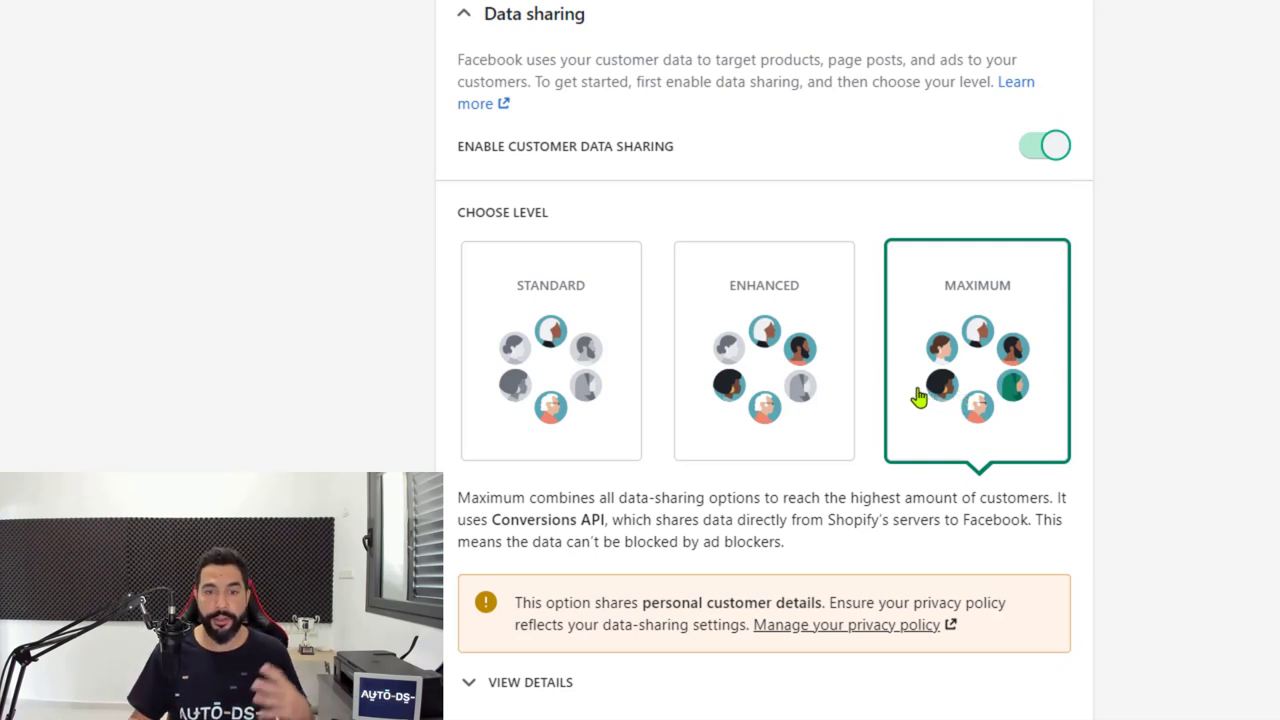
scroll(921, 398, down, 2)
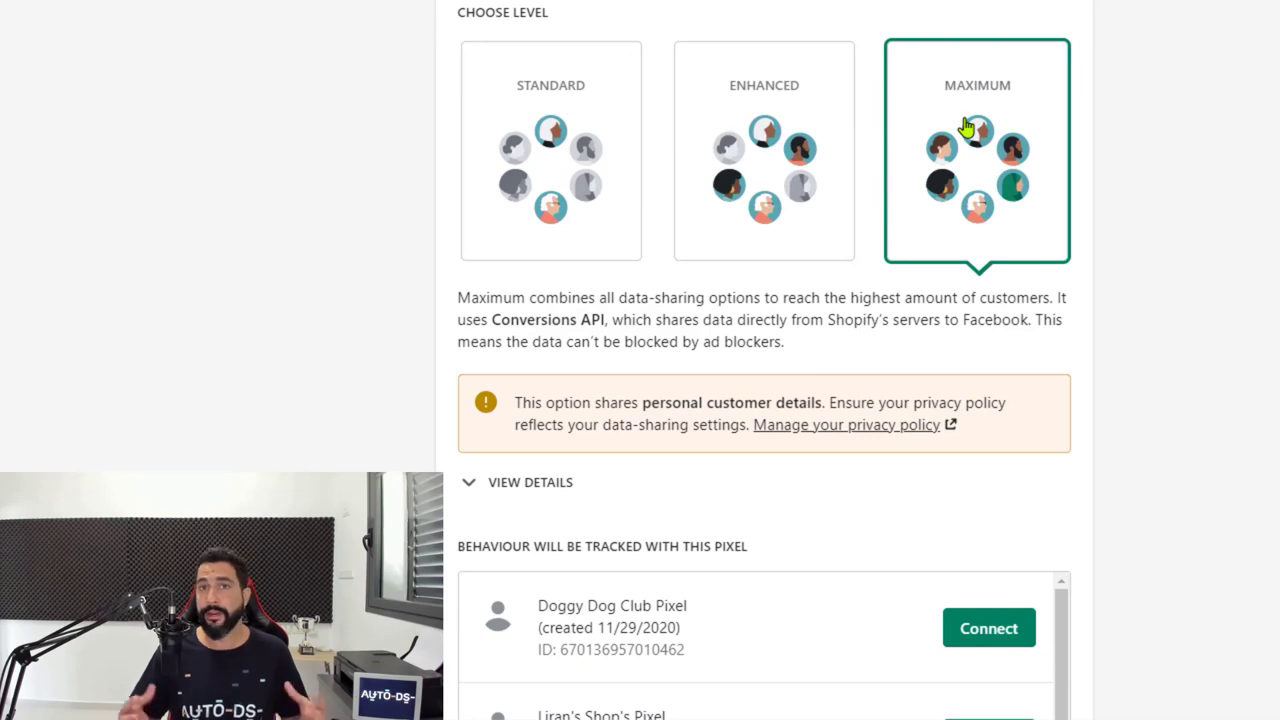
scroll(894, 126, down, 4)
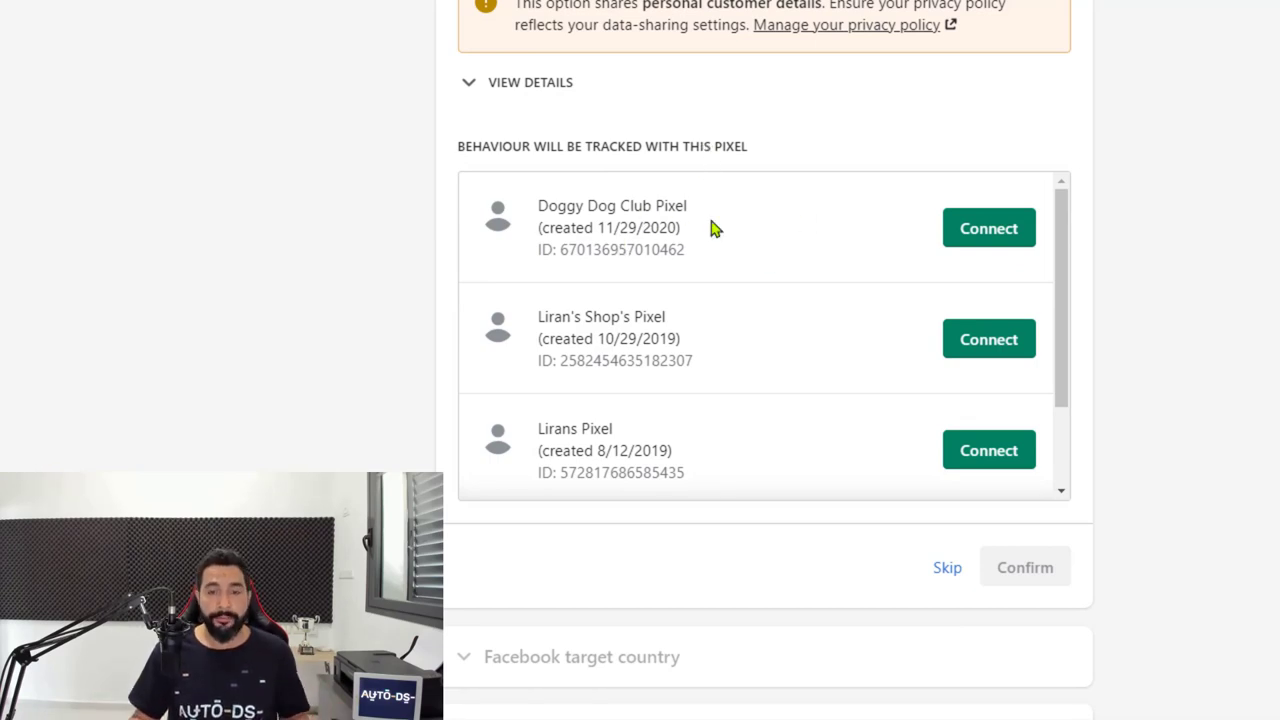
drag(692, 209, 555, 208)
click(640, 226)
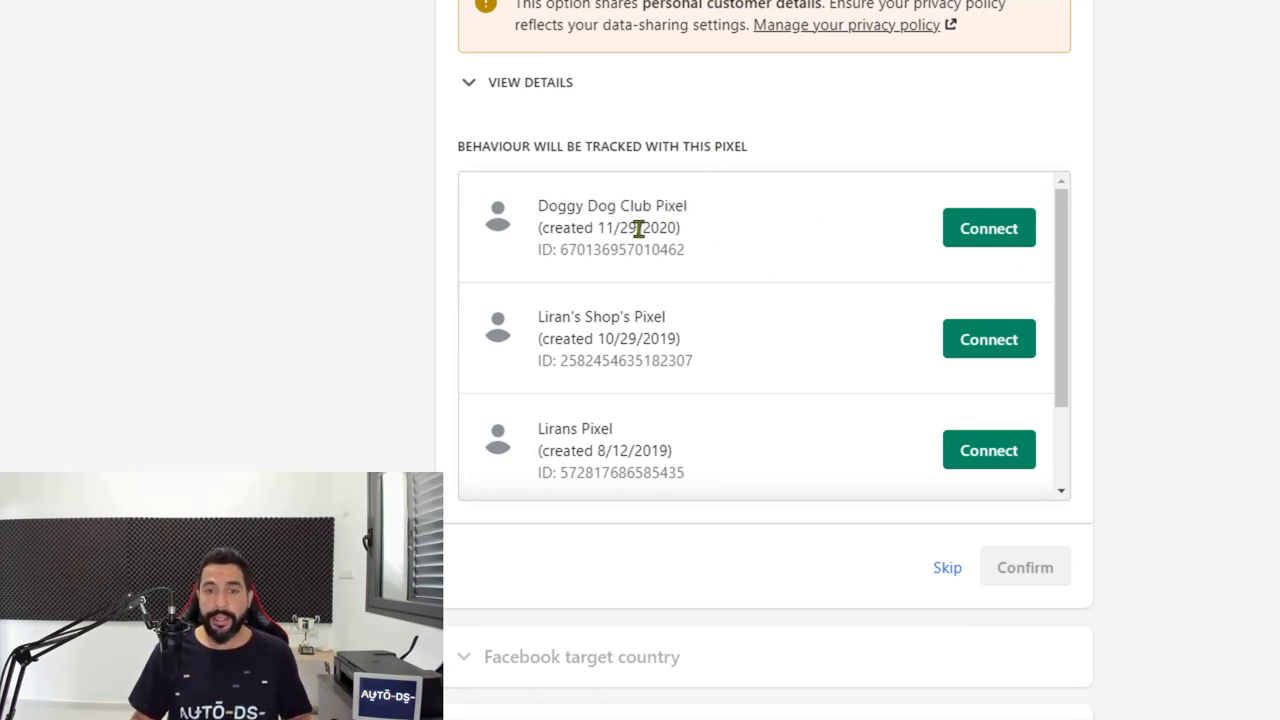
click(1000, 245)
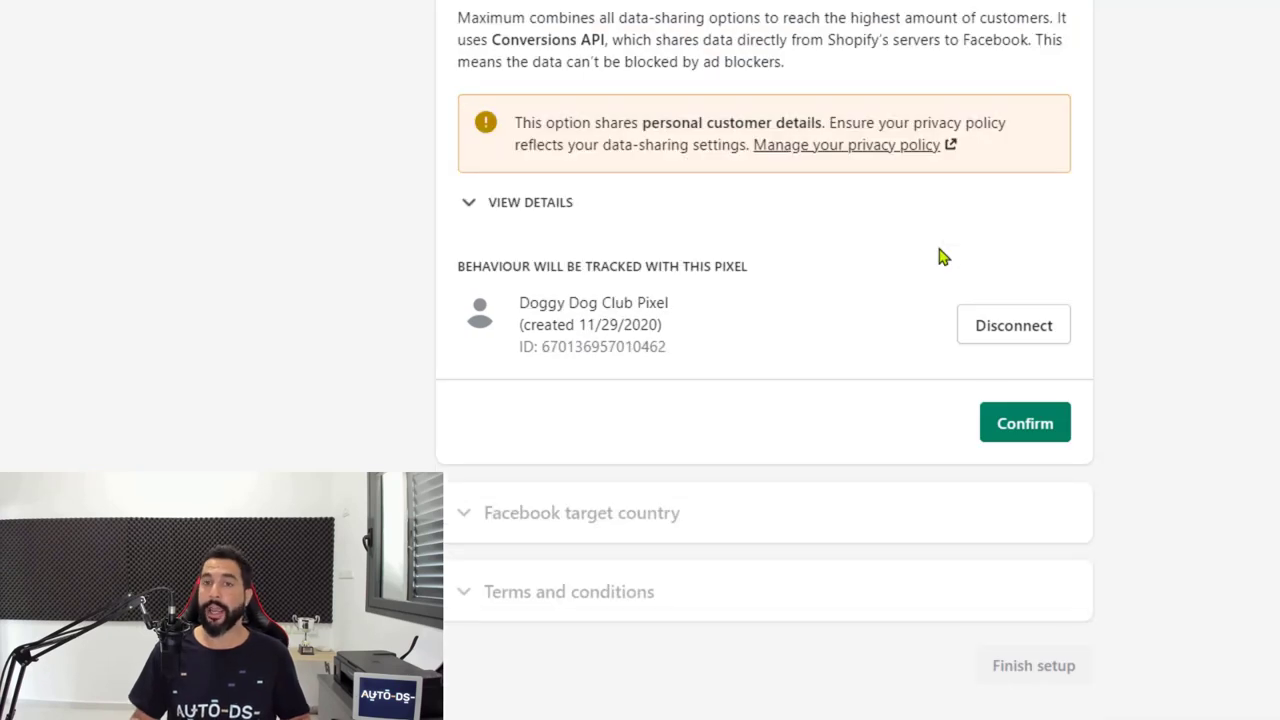
scroll(816, 442, up, 2)
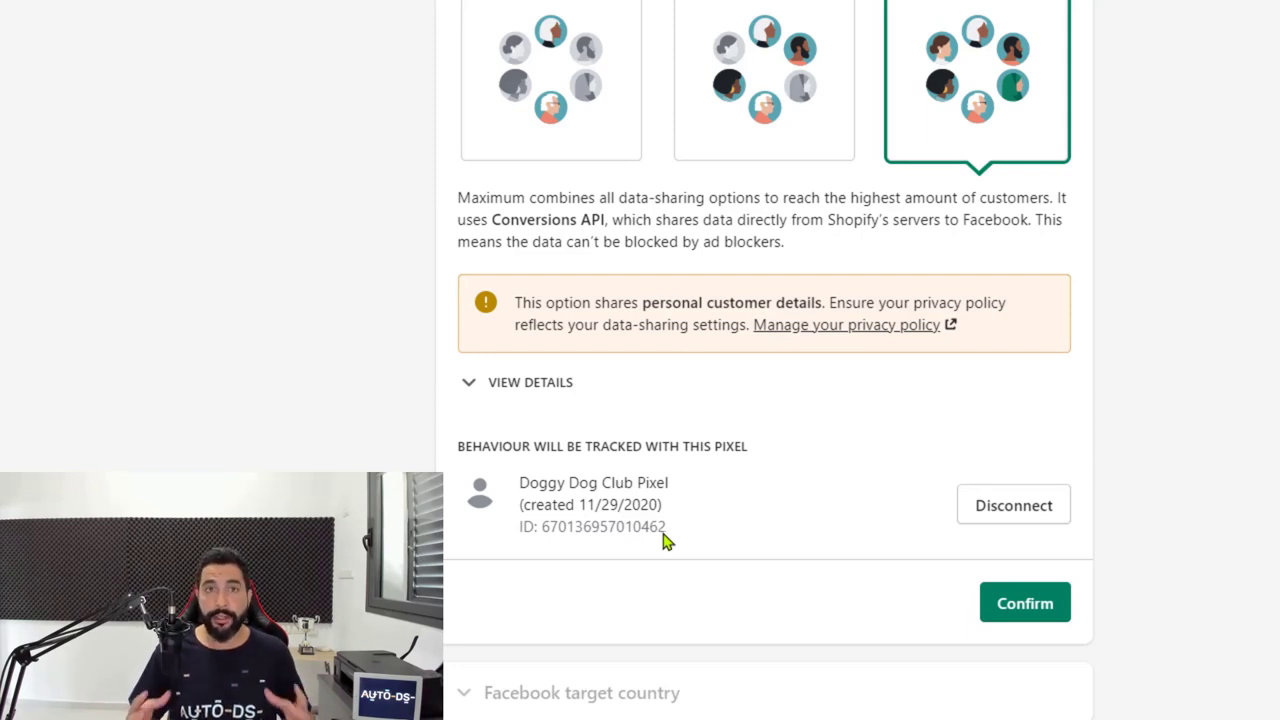
double_click(603, 526)
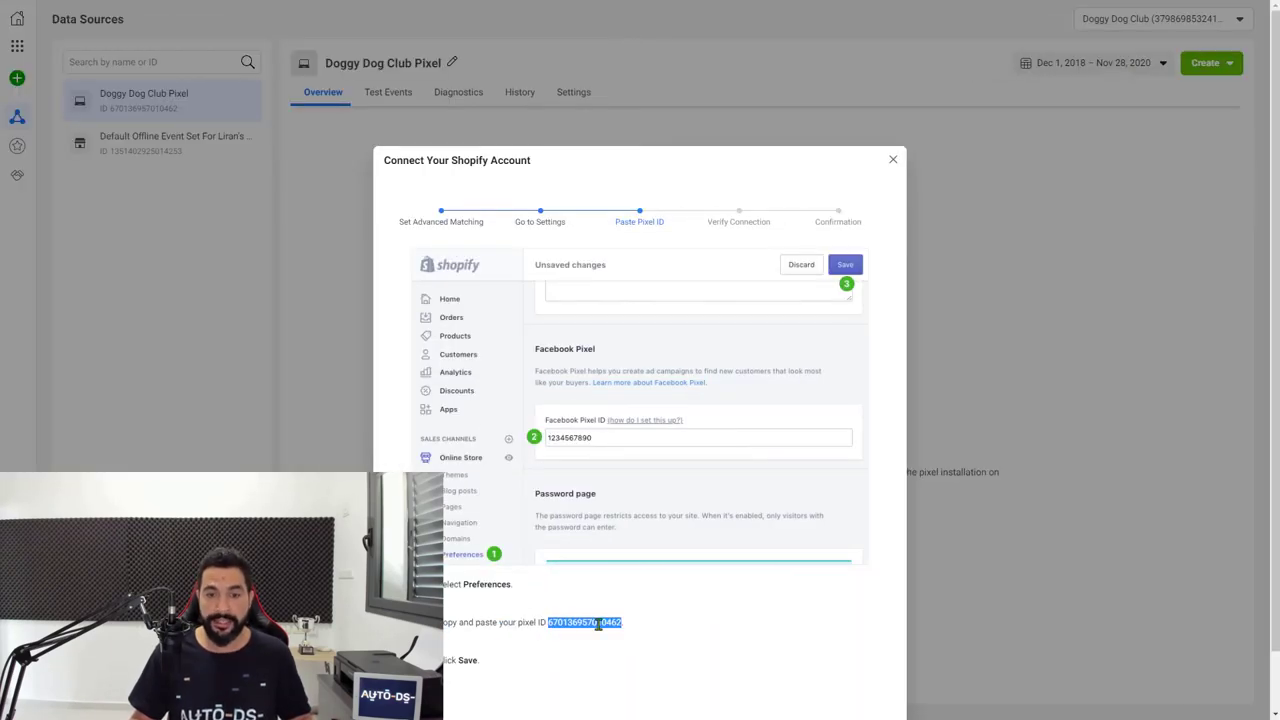
Copy the Doggy Dog Club Pixel ID from Events Manager.
click(590, 624)
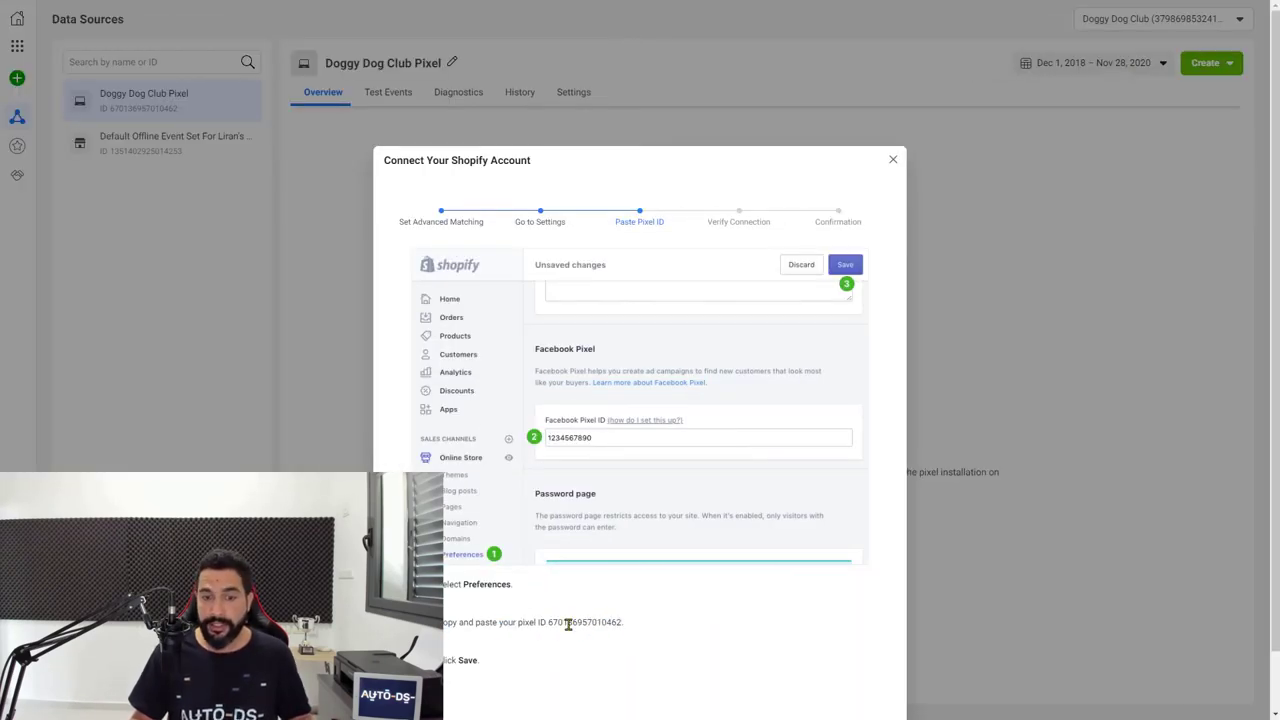
drag(550, 622, 623, 624)
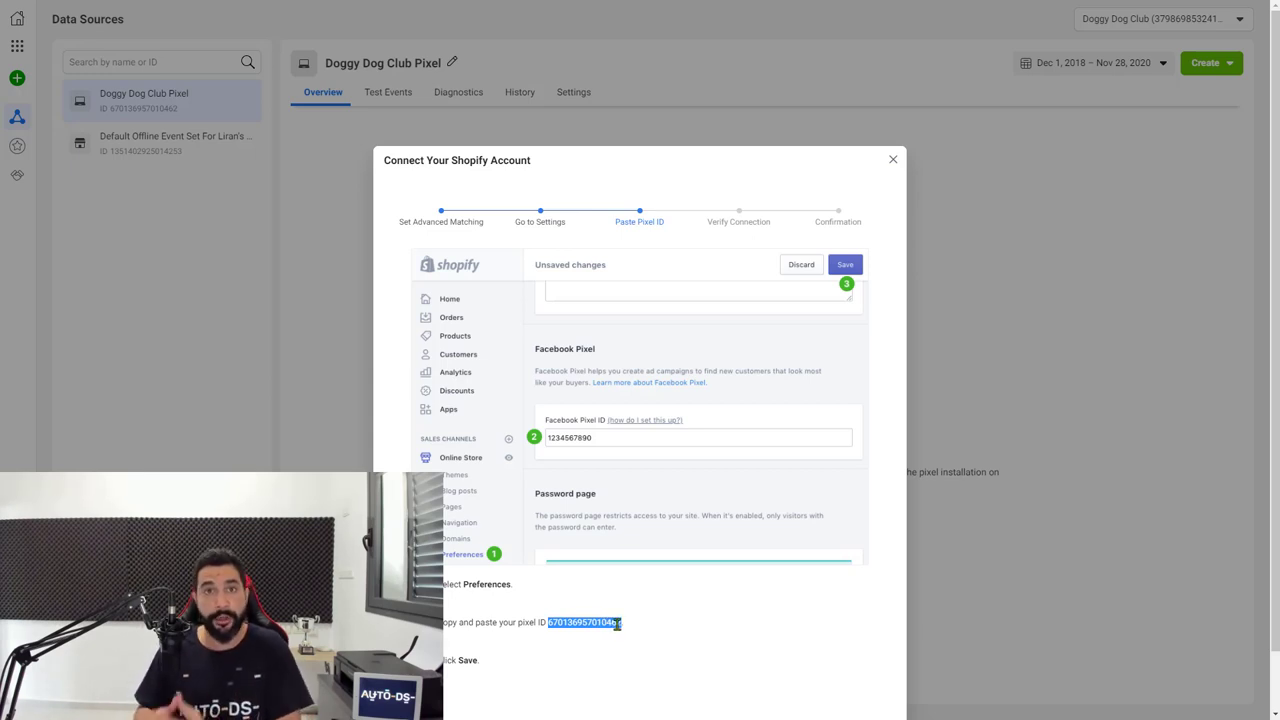
right_click(594, 624)
click(598, 636)
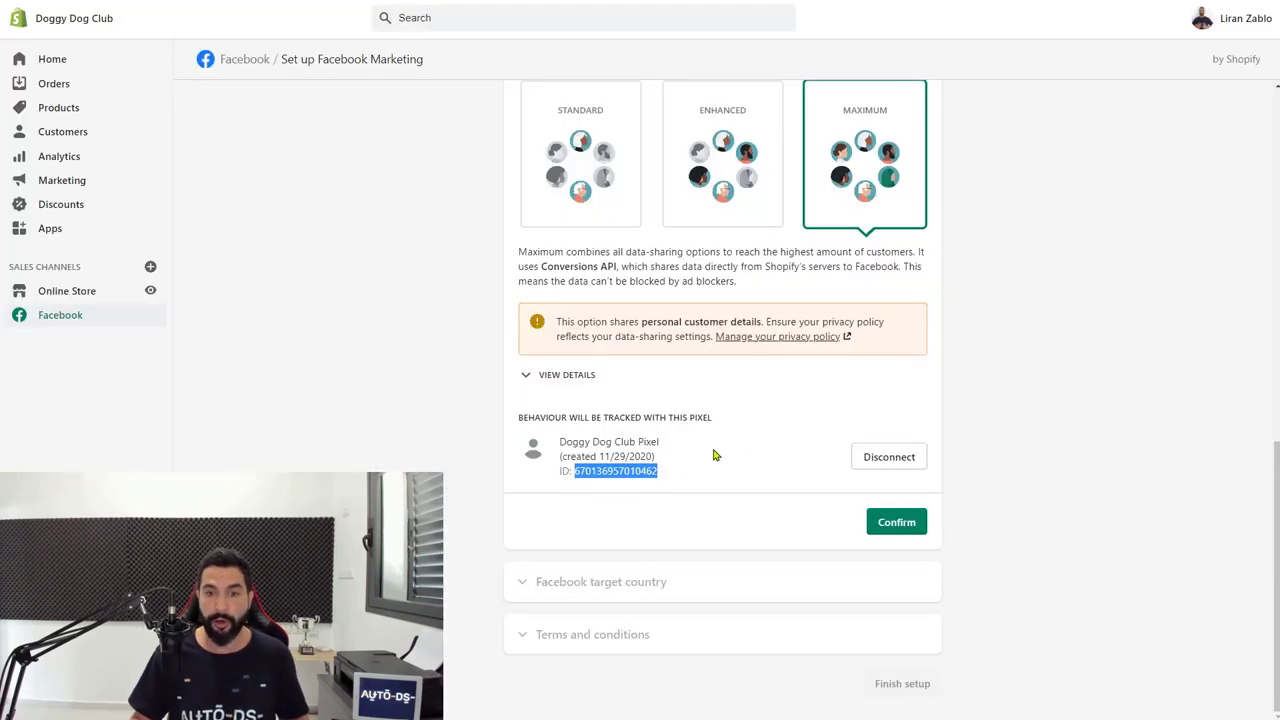
Match the copied pixel ID on Shopify's Facebook setup page and confirm Maximum data sharing.
key(ctrl+f)
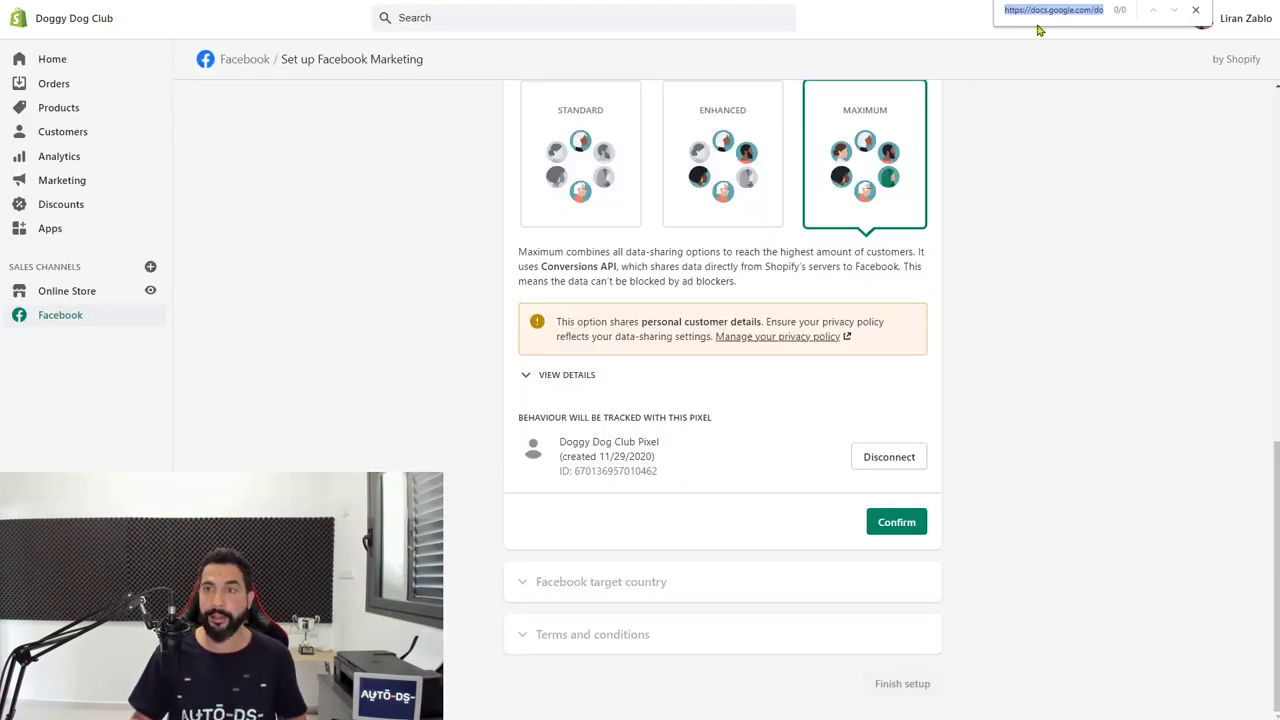
key(ctrl+v)
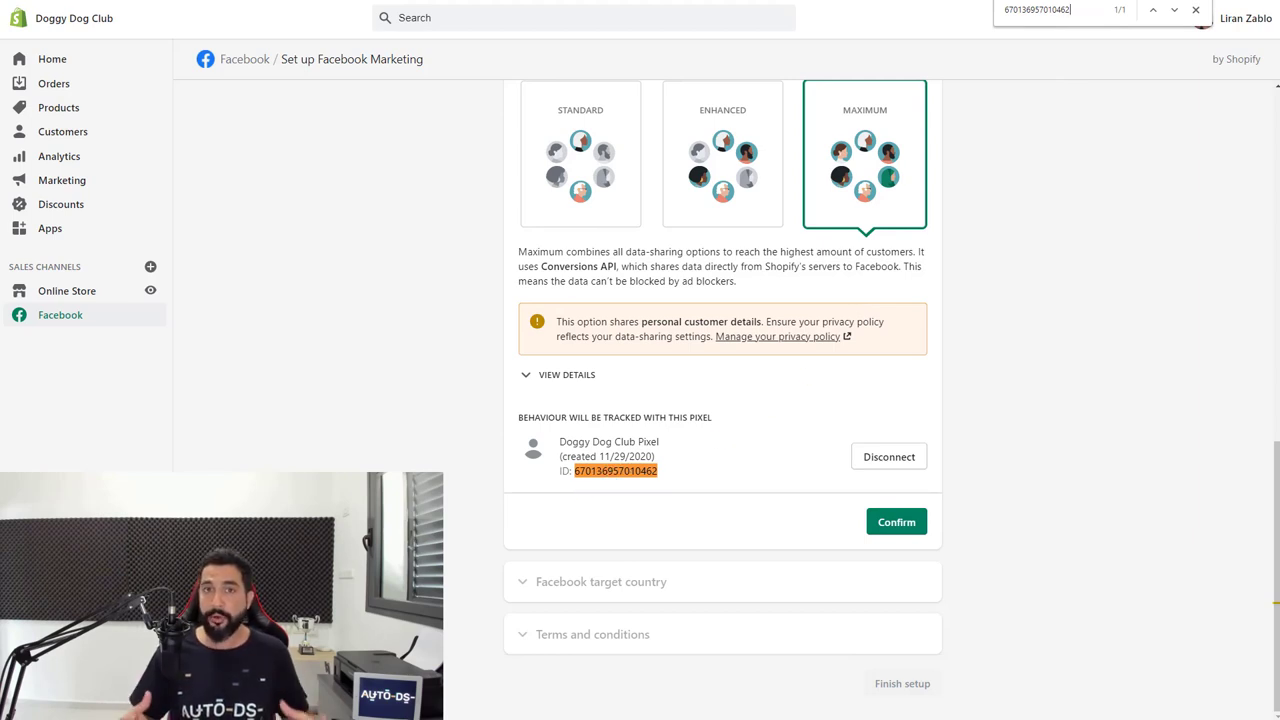
click(1195, 12)
click(895, 522)
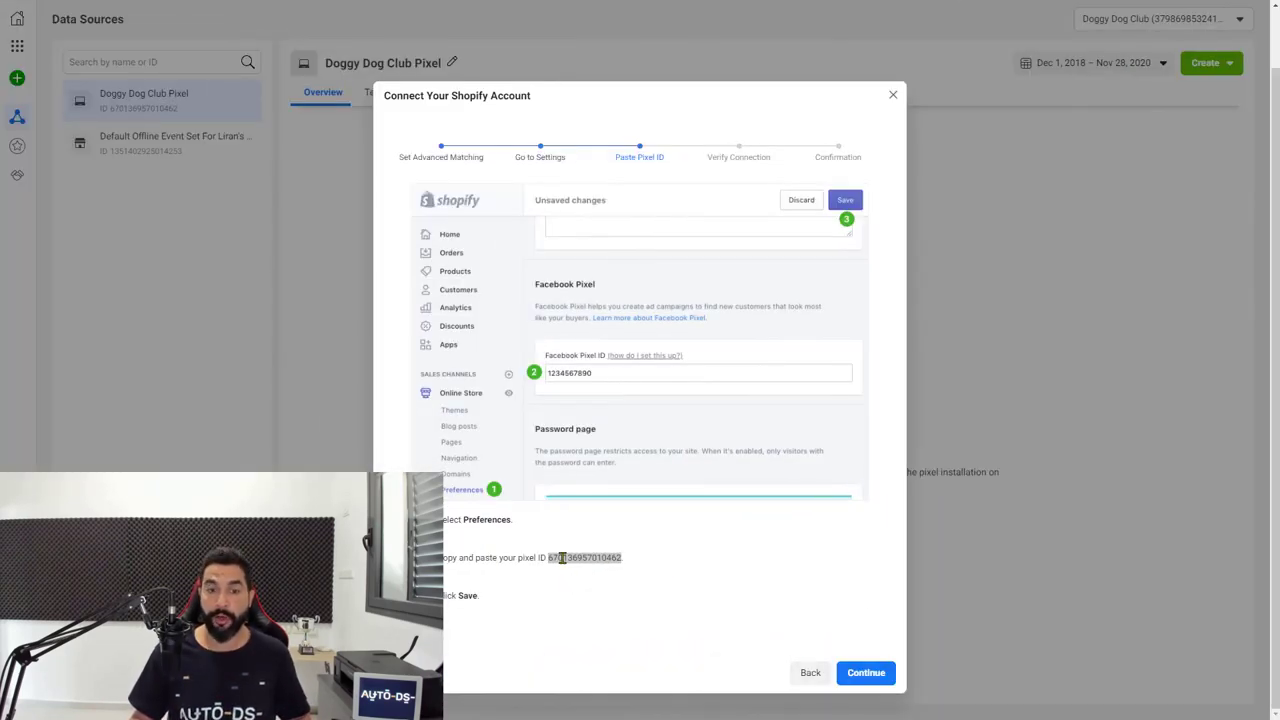
click(567, 562)
click(865, 673)
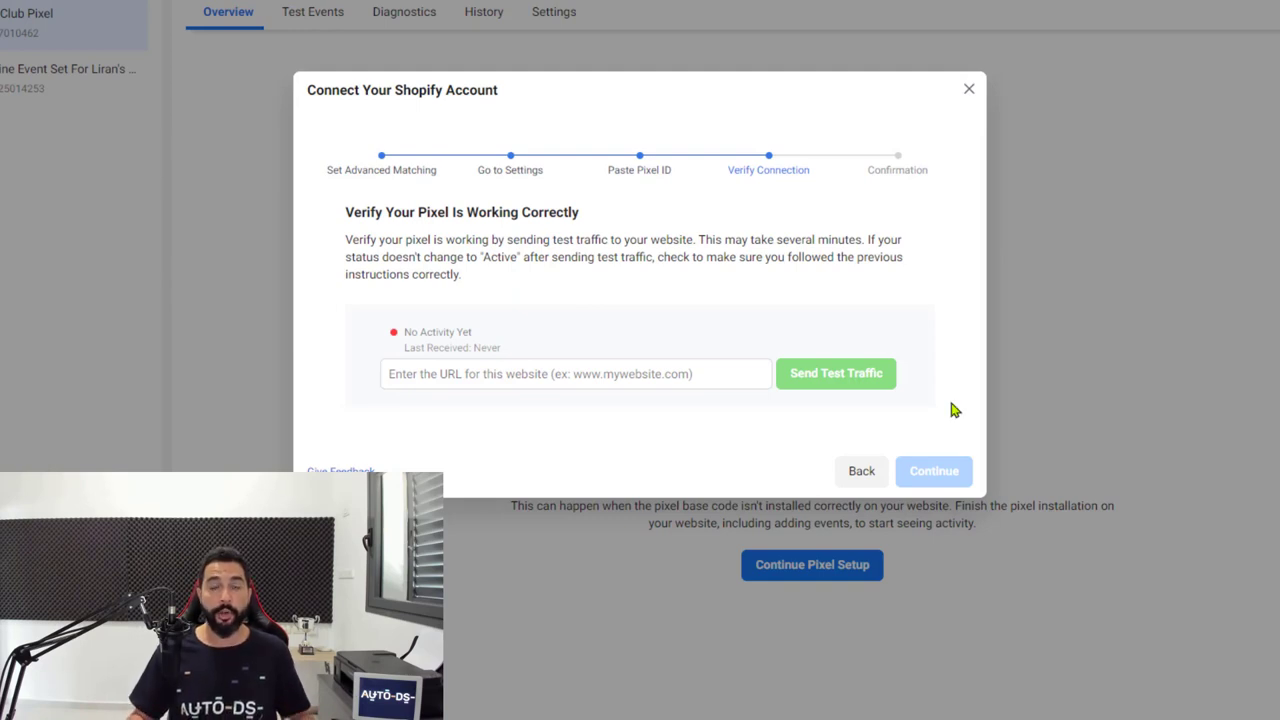
click(467, 374)
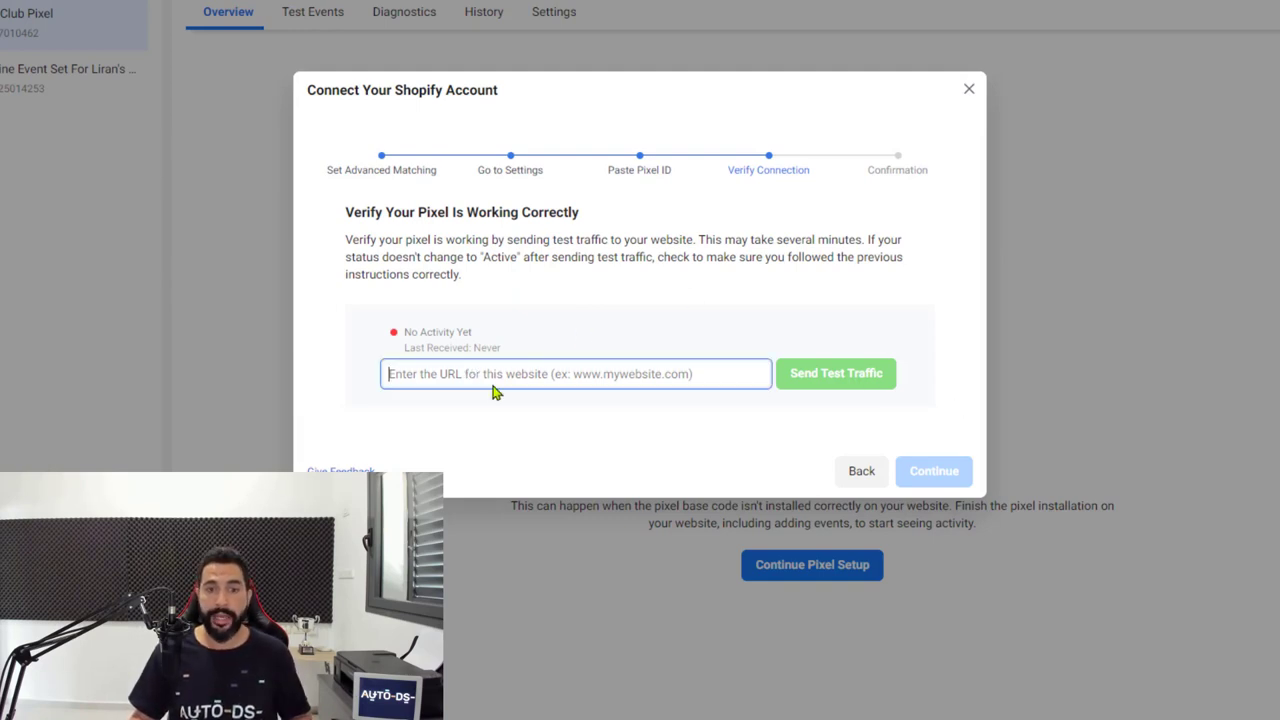
key(ctrl+v)
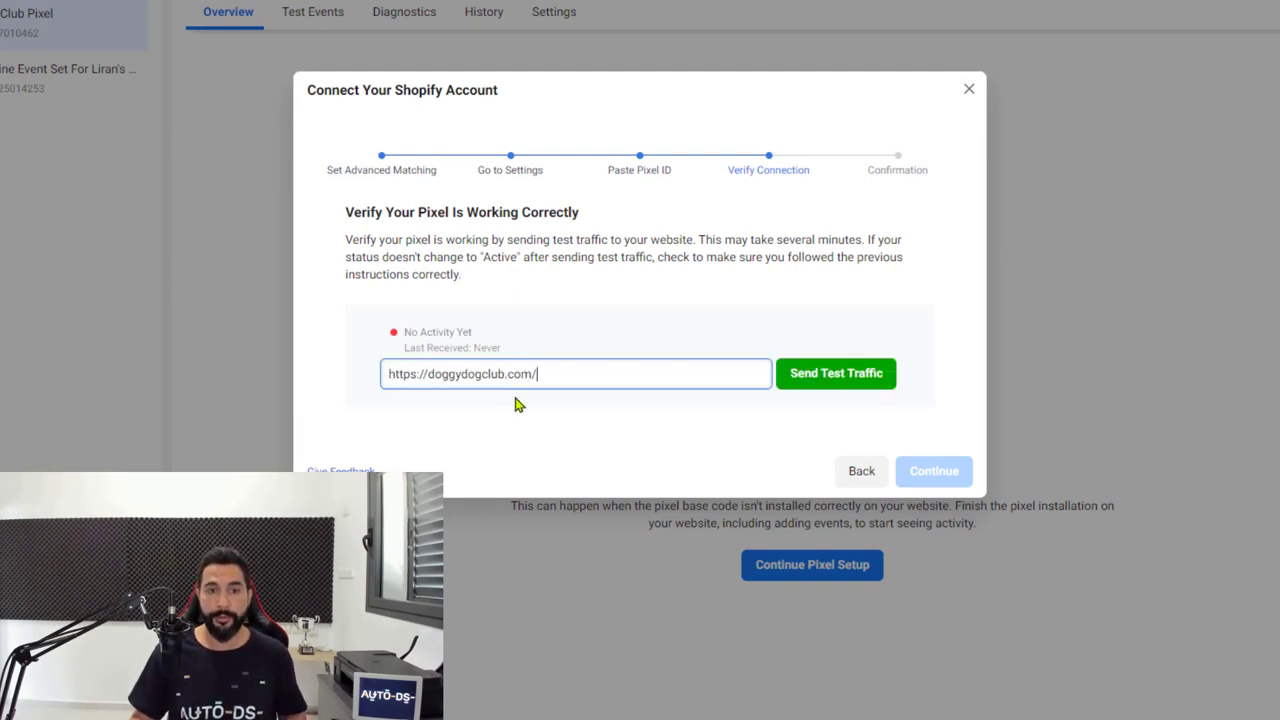
click(835, 375)
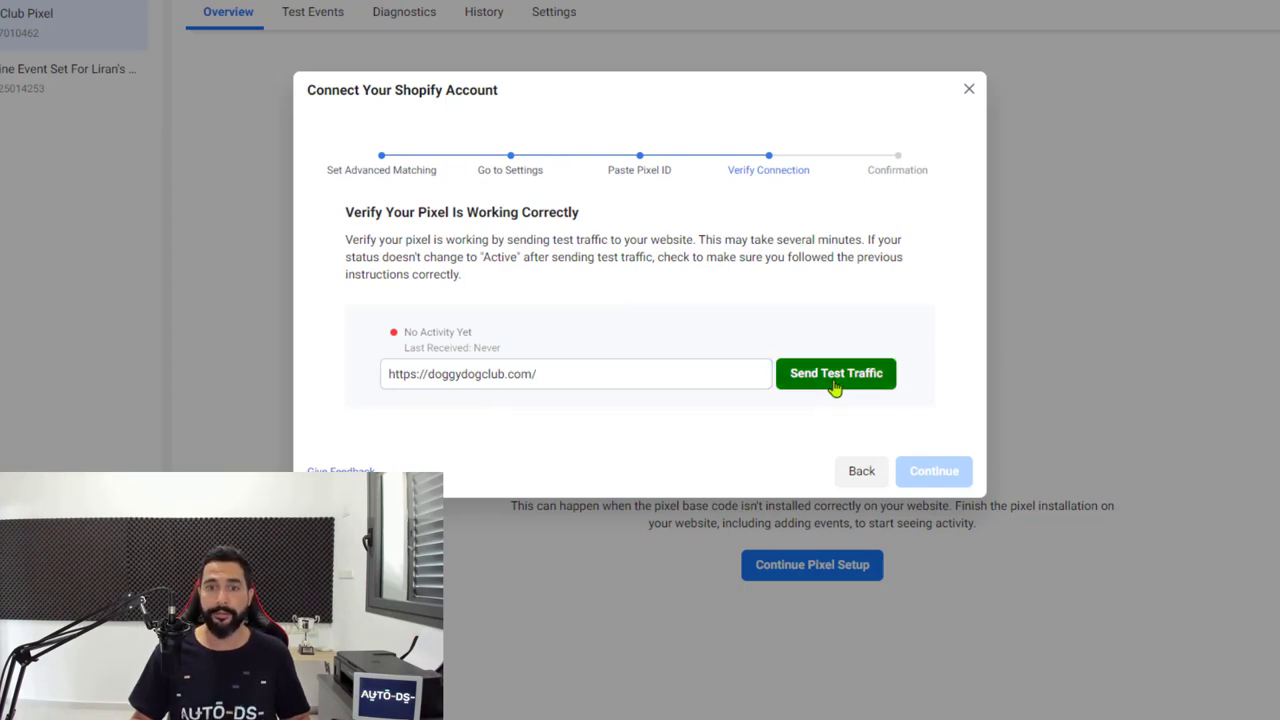
scroll(762, 192, down, 1)
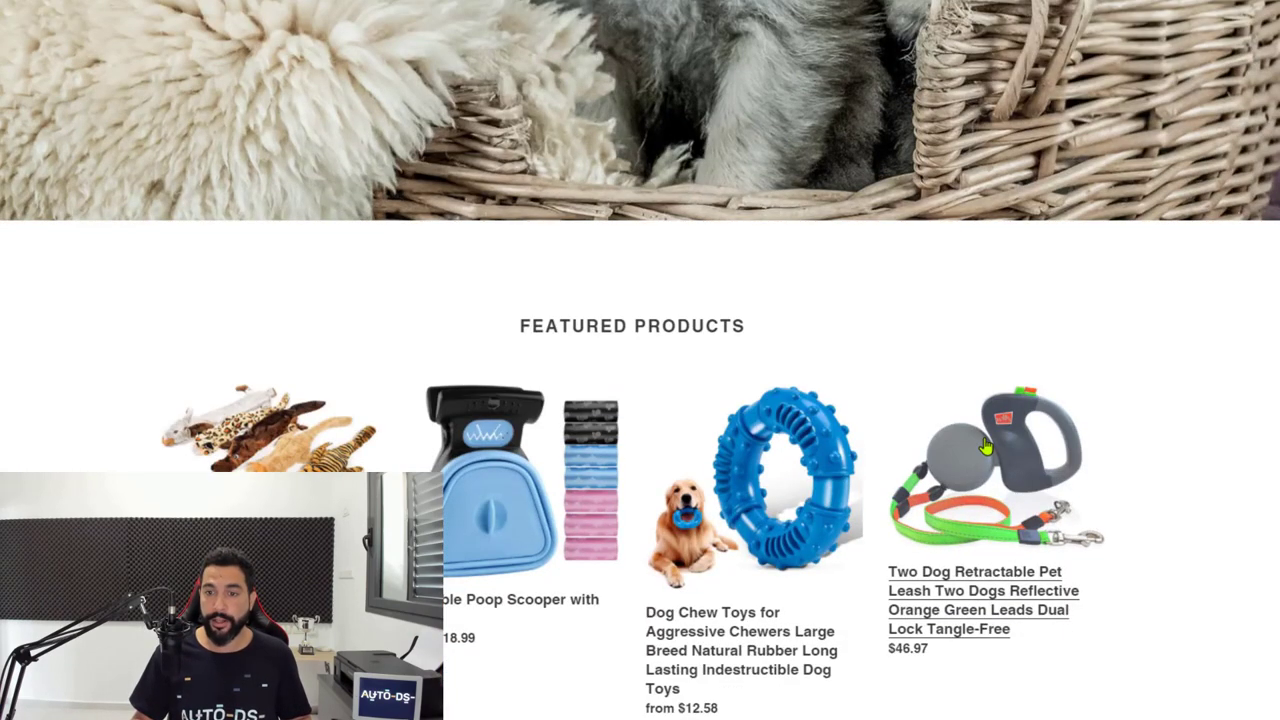
click(1000, 455)
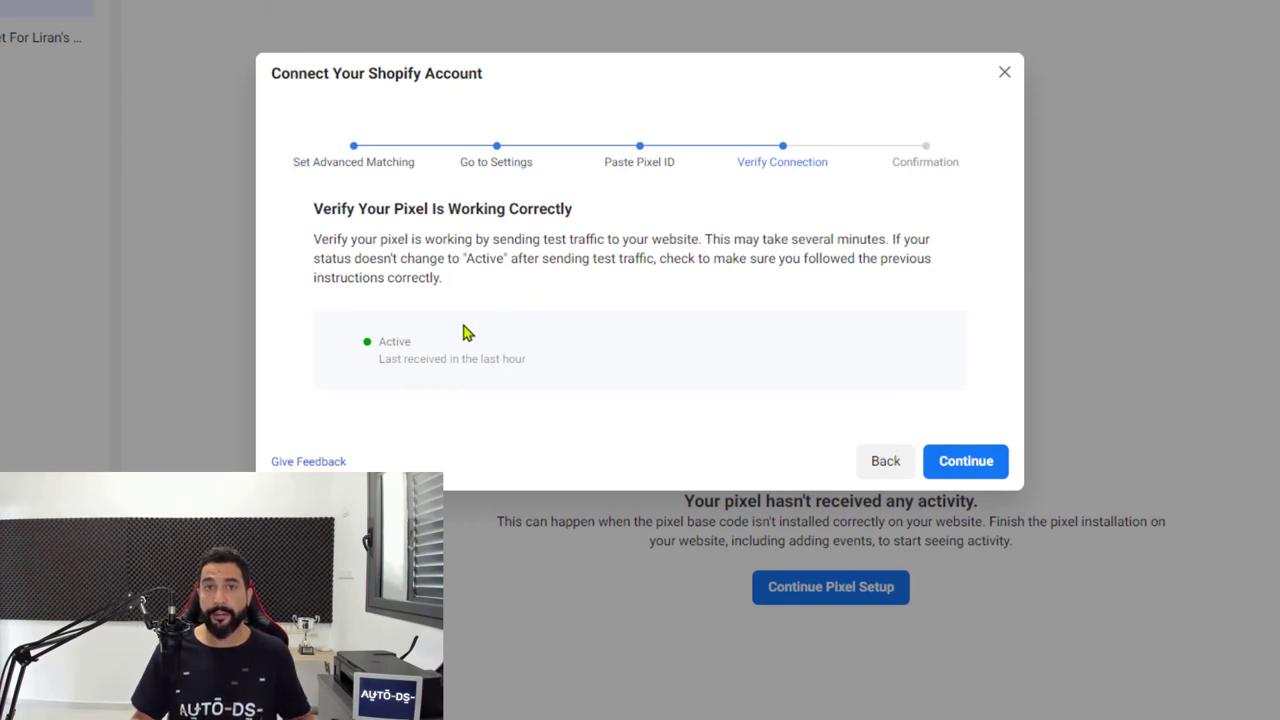
Check the pixel's last-received status, confirm Shopify setup is complete, and proceed to Test Events.
drag(379, 358, 554, 360)
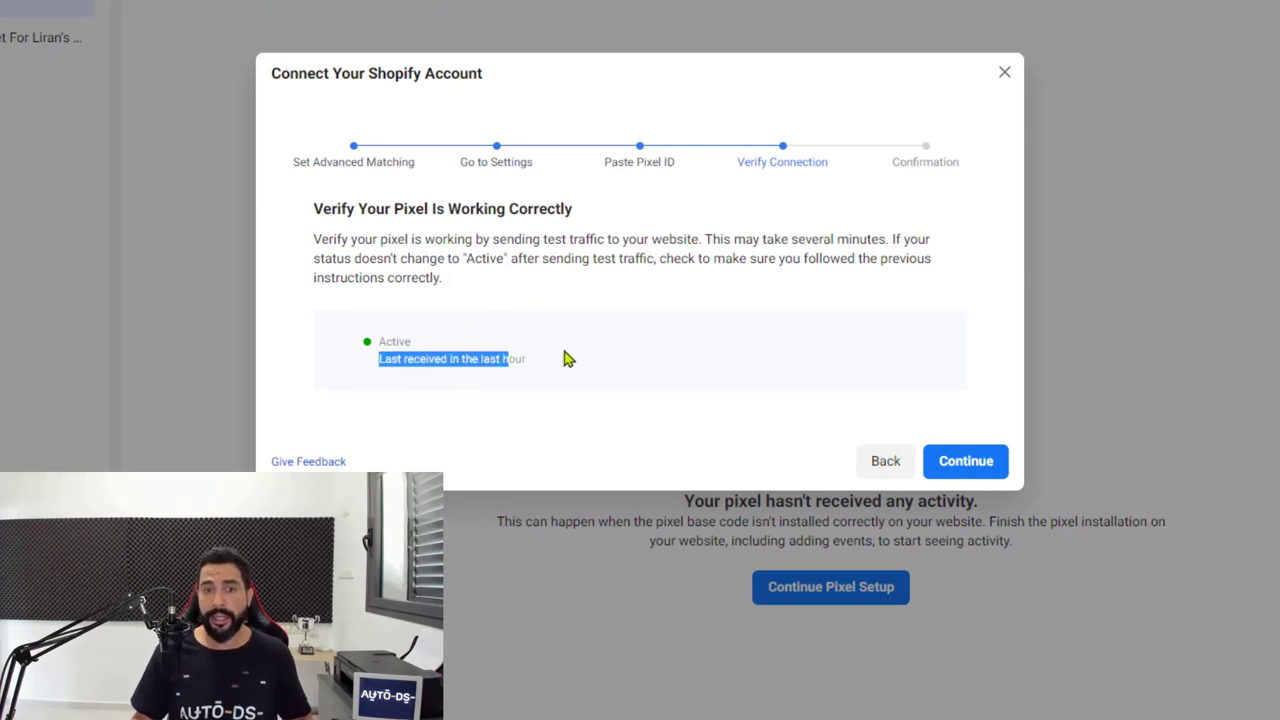
click(546, 366)
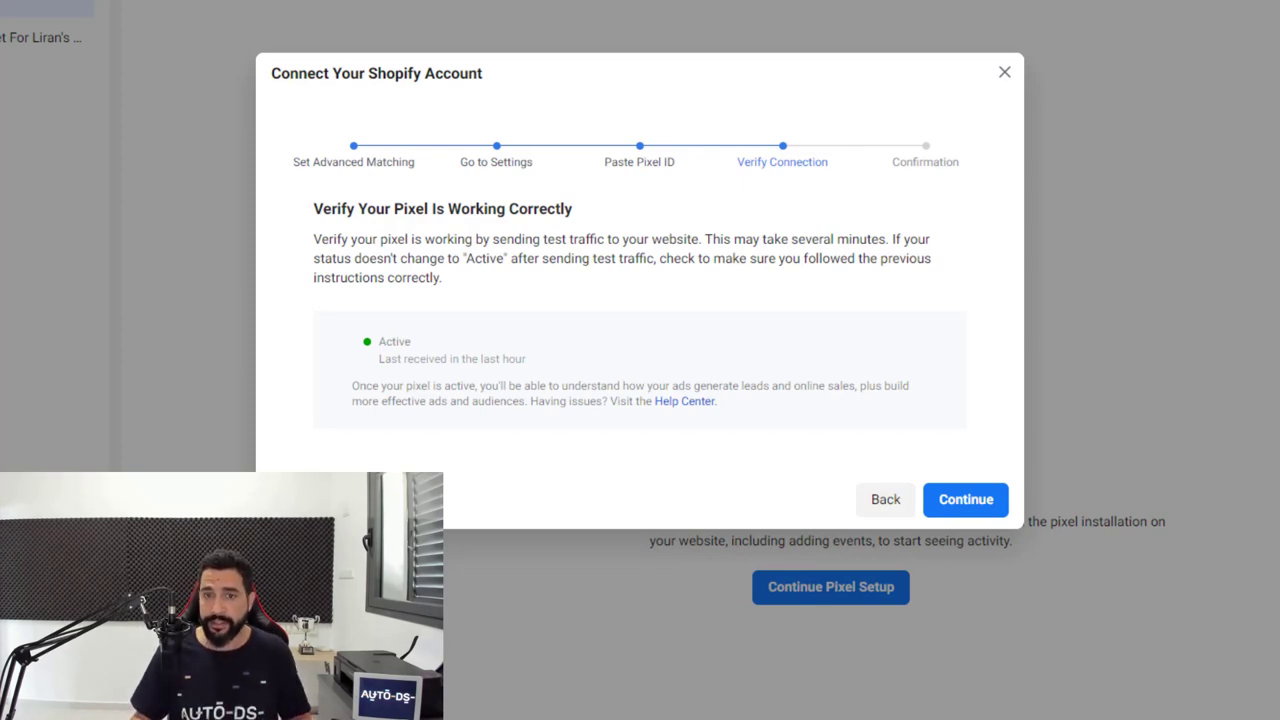
click(967, 502)
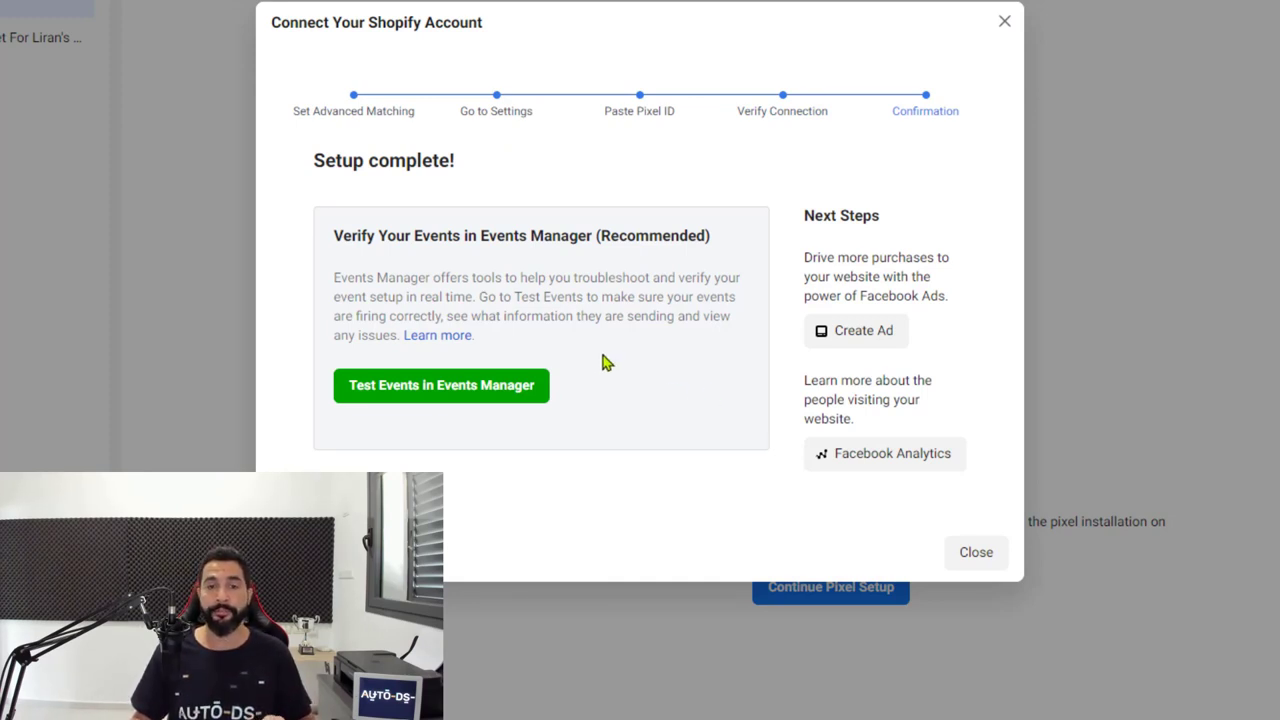
click(443, 398)
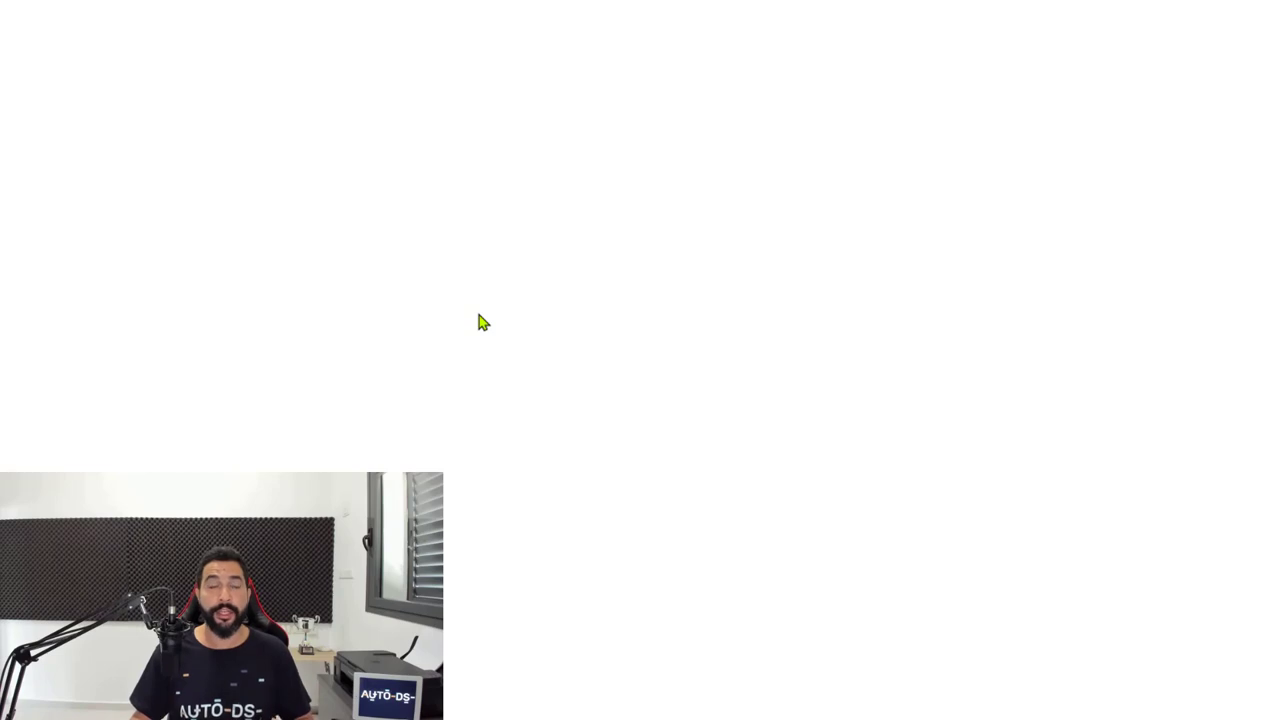
Paste the doggydogclub.com URL into Test Browser Events and open the website.
click(600, 523)
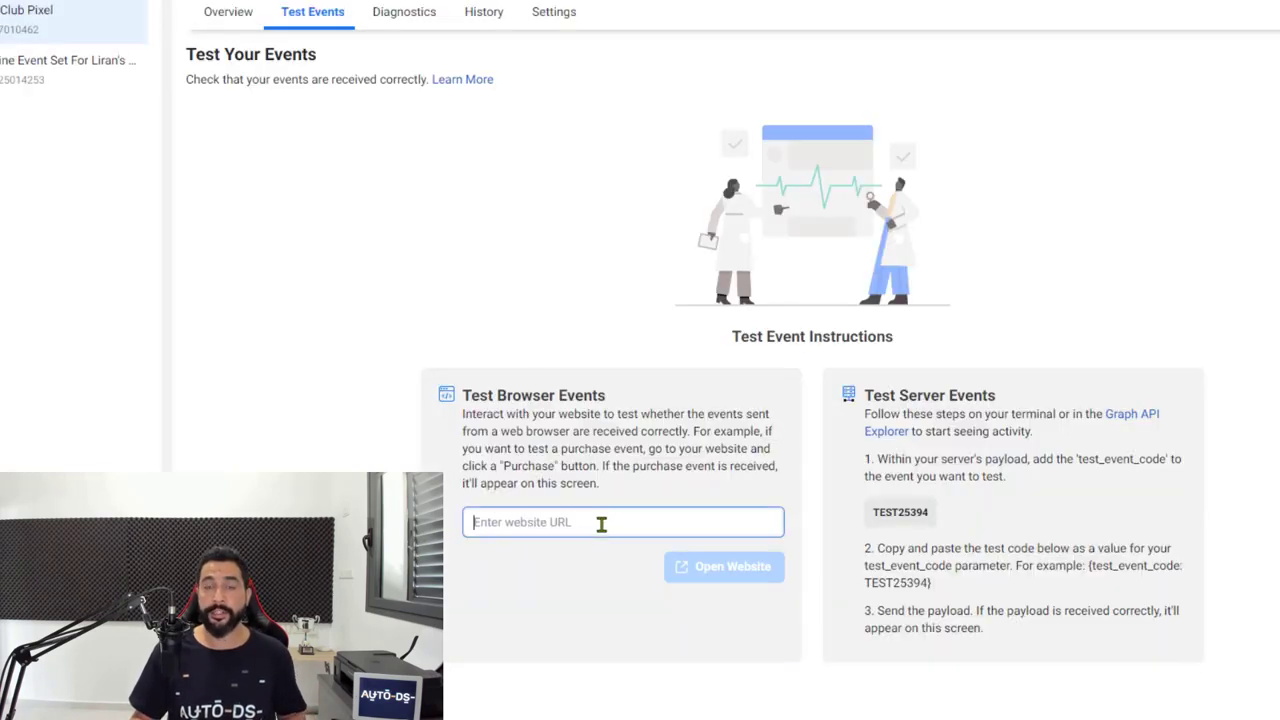
text(https://doggydogclub.com/)
click(728, 568)
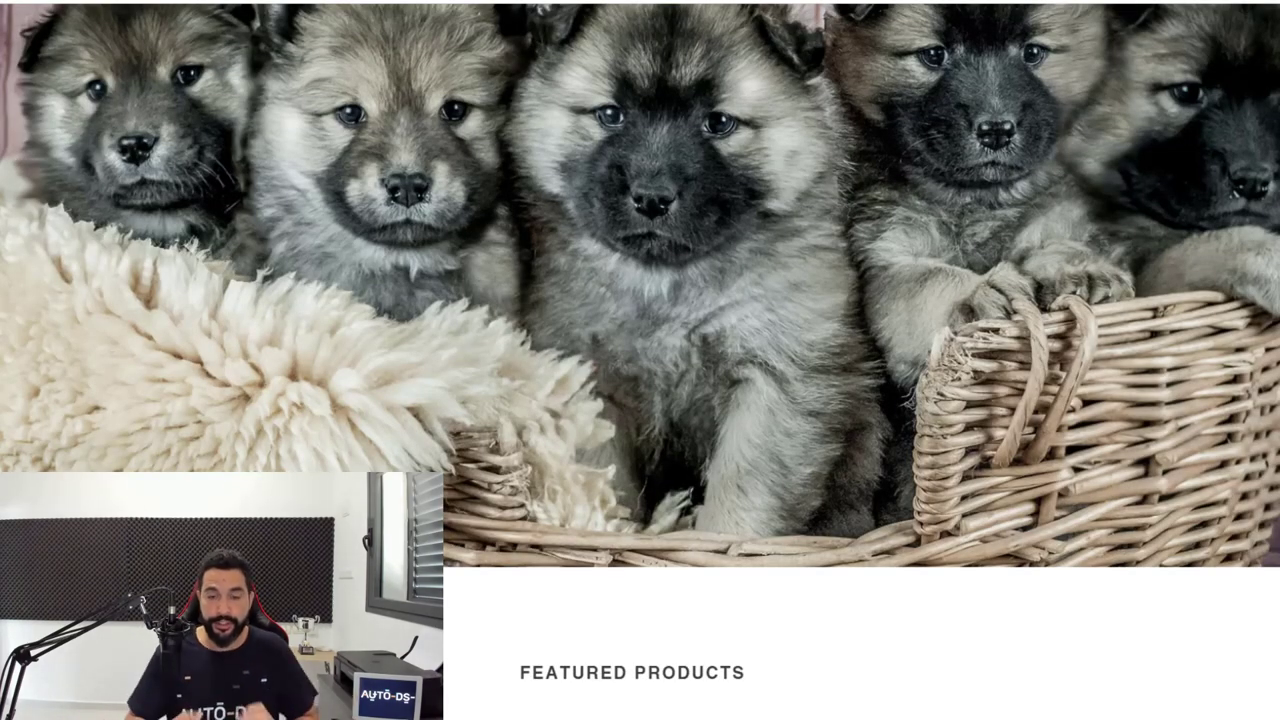
Open the Two Dog Retractable Pet Leash from Featured Products and add it to the cart.
scroll(1155, 240, down, 3)
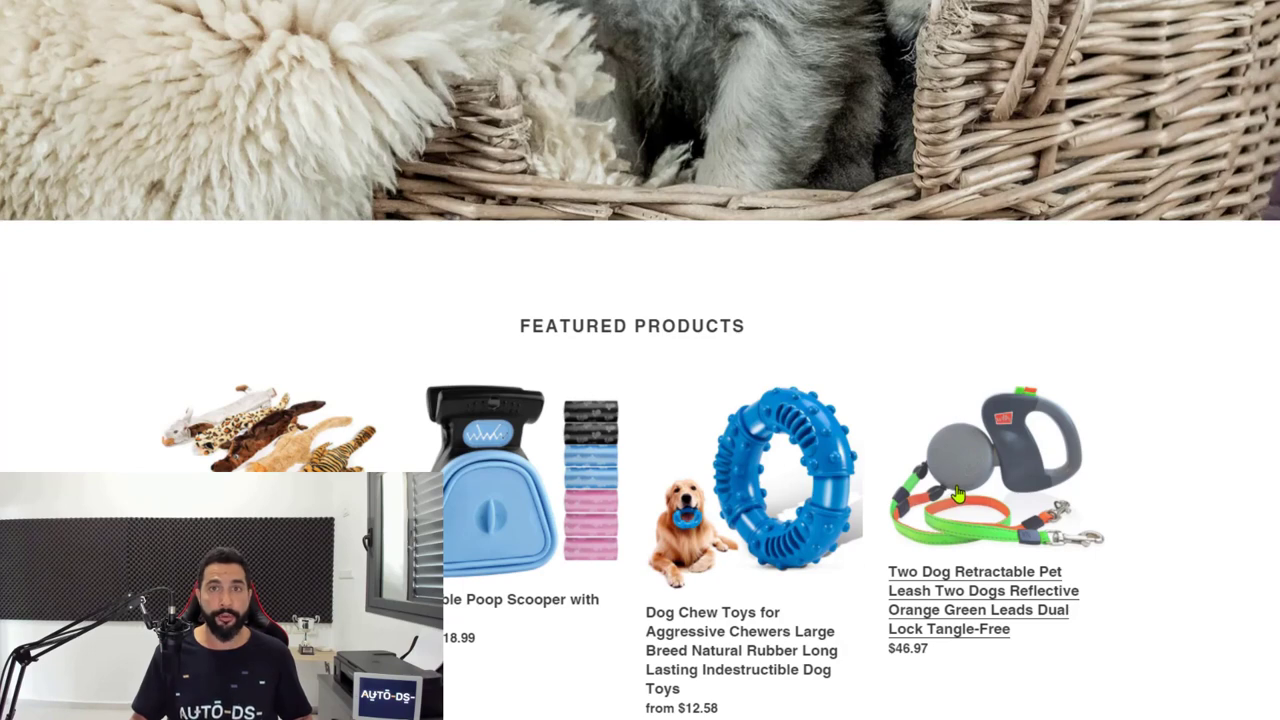
click(957, 494)
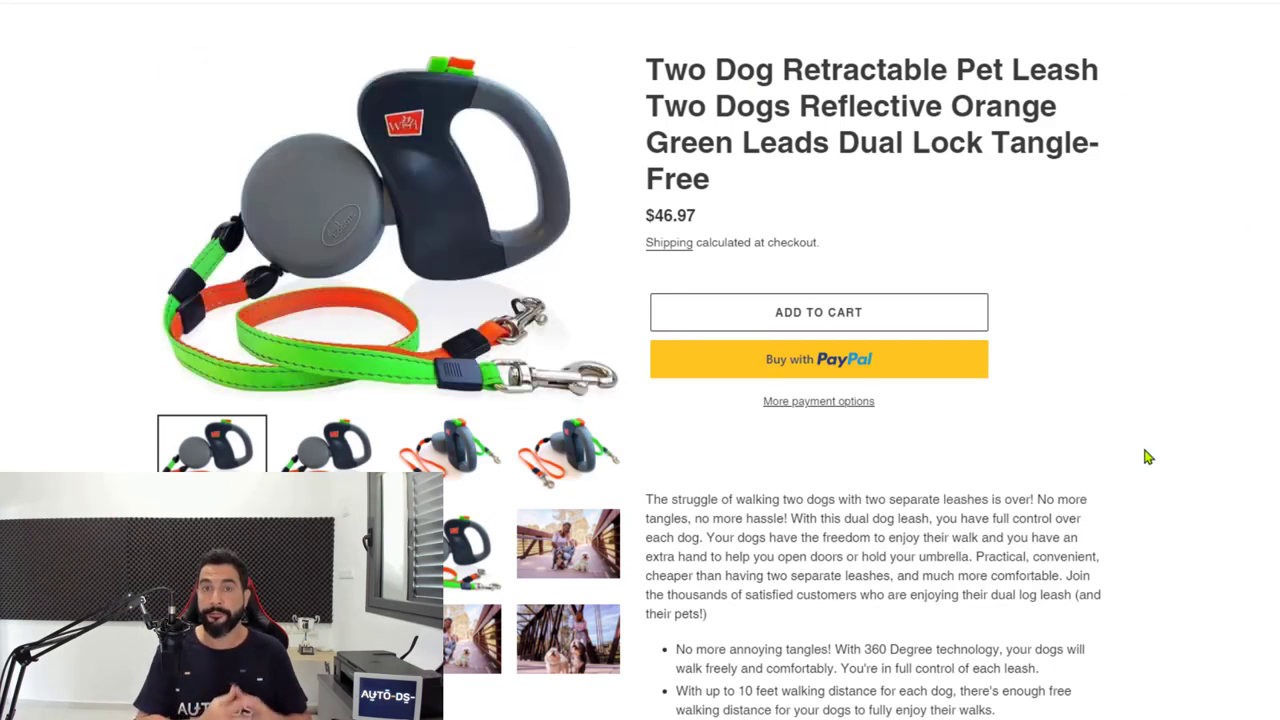
click(860, 323)
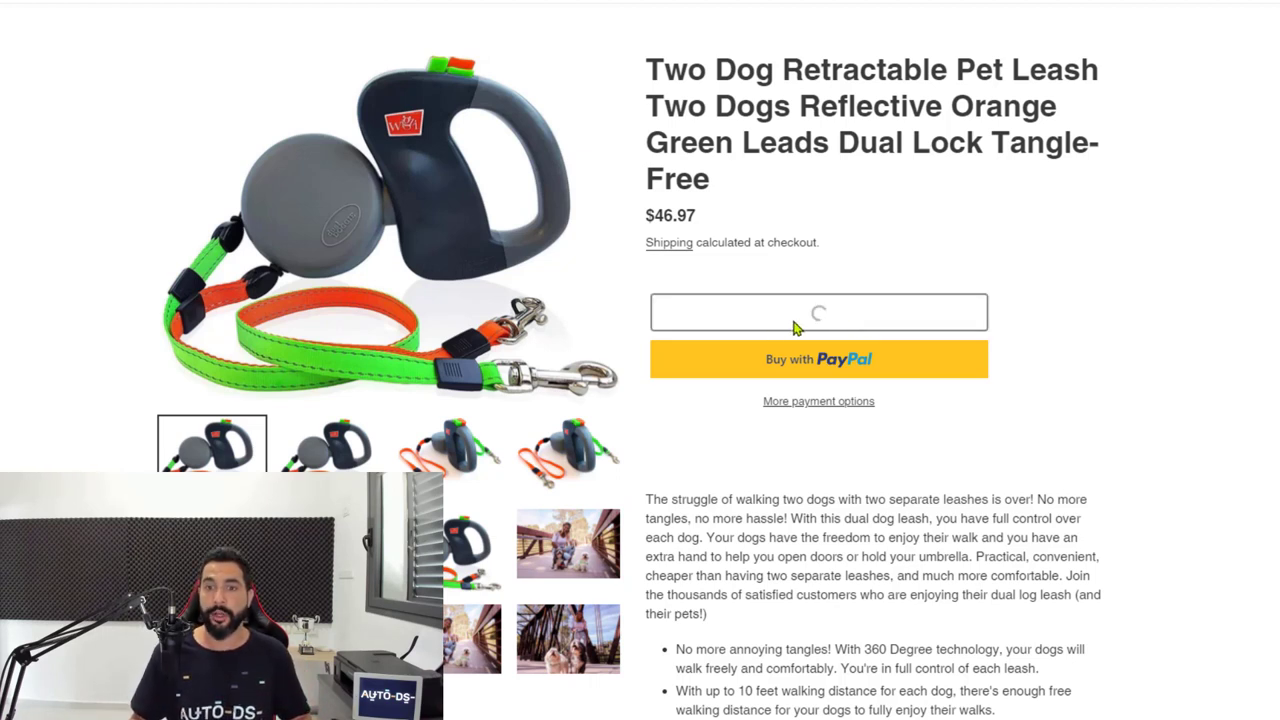